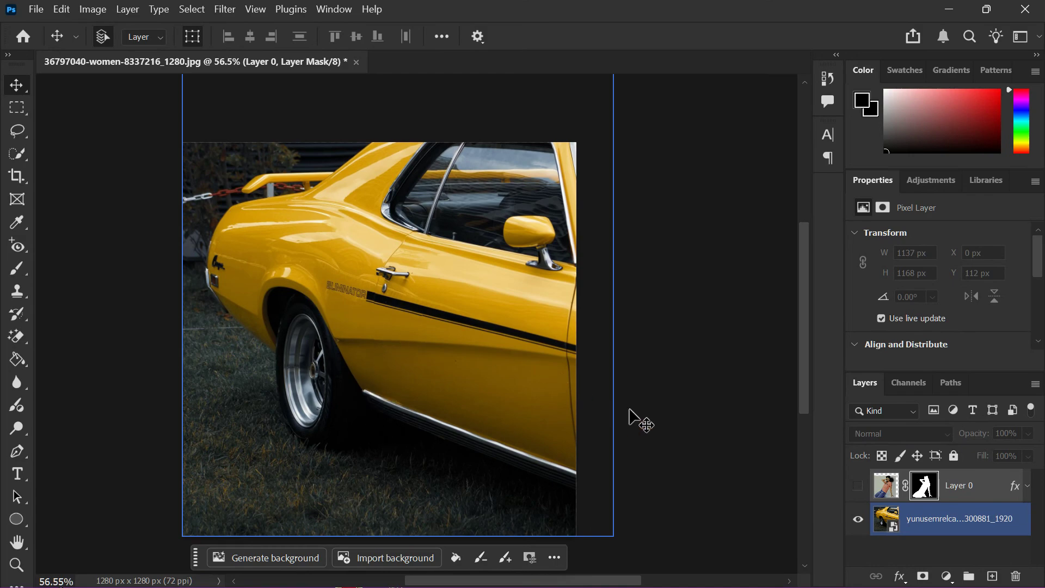
- Select the yellow car layer on its own, leaving the woman's layer hidden
click(634, 424)
click(885, 520)
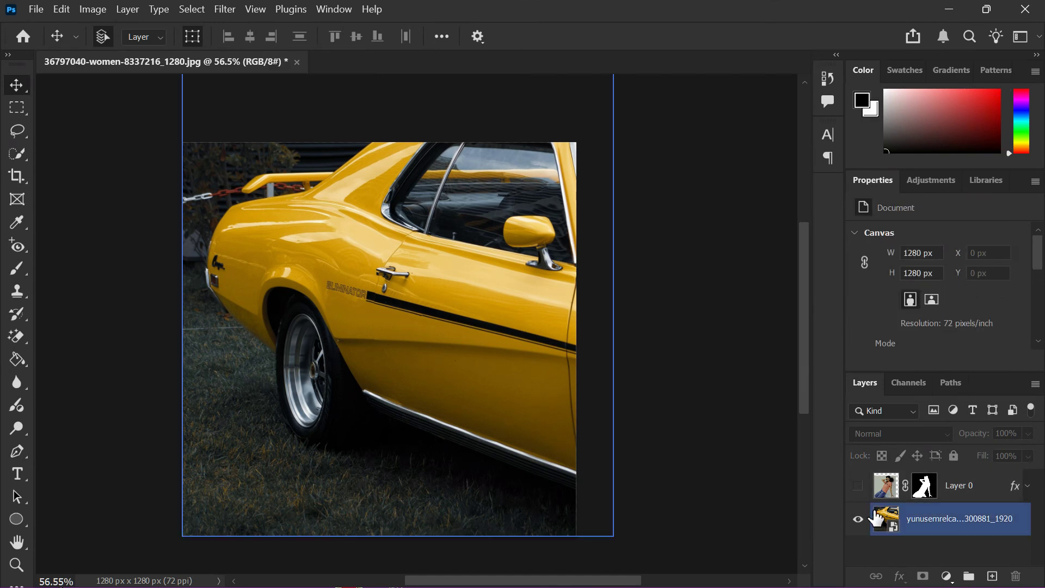
click(93, 10)
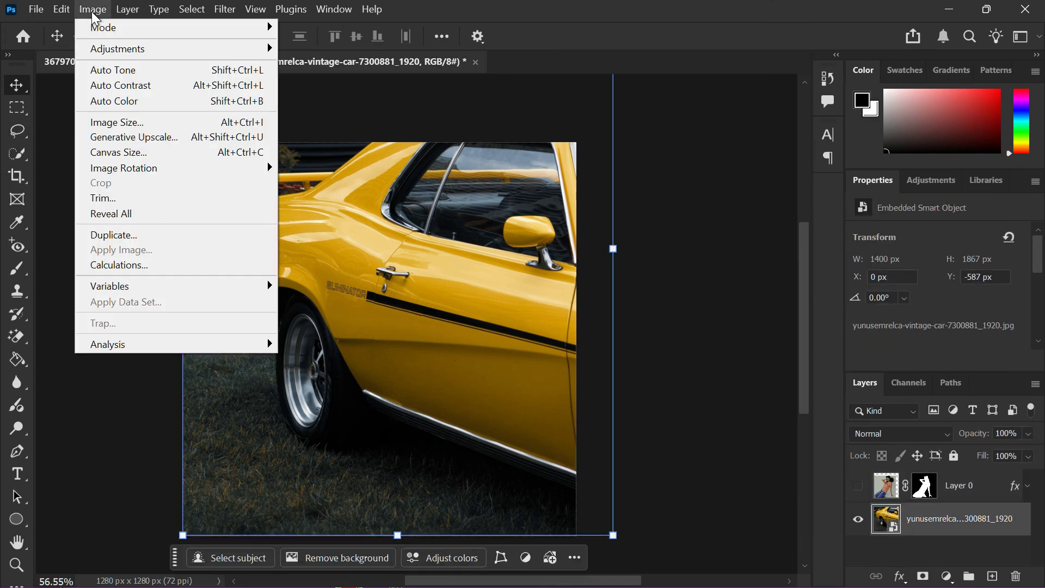
- Enlarge the canvas by a relative 400 px in height, anchored bottom-centre
click(121, 156)
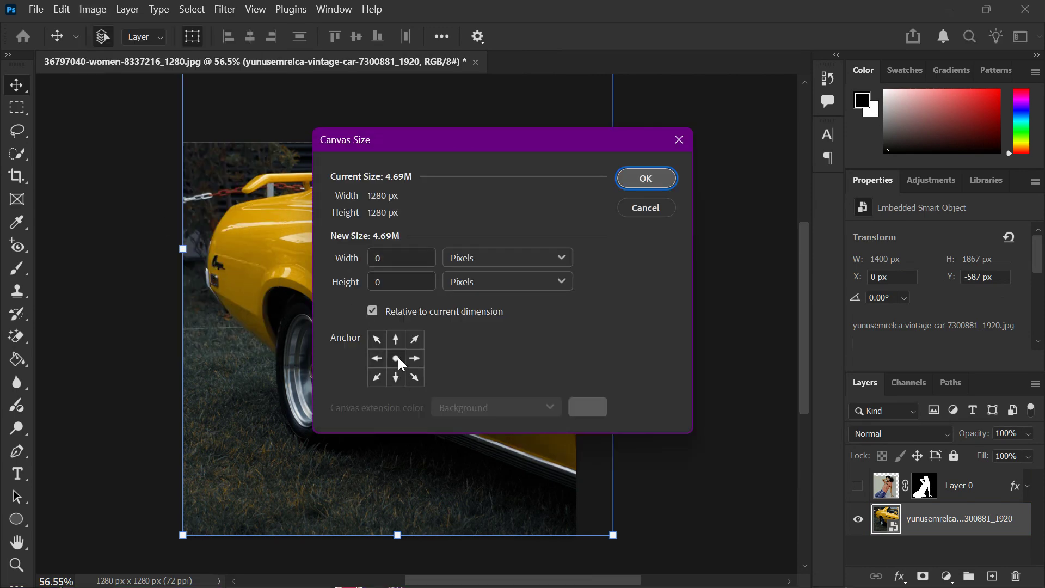
click(397, 283)
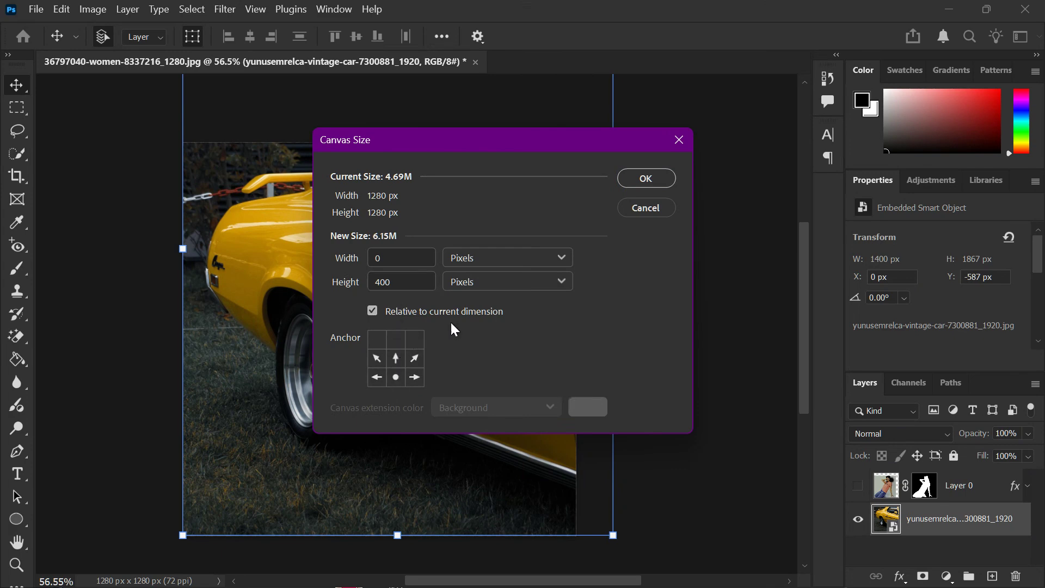
click(646, 179)
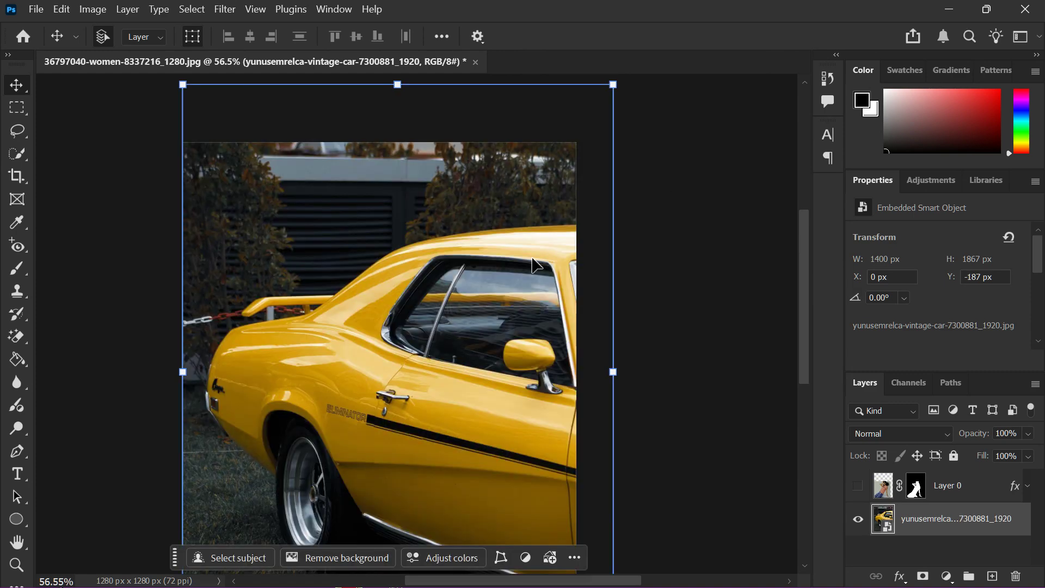
- Preview the woman layer over the car and expand its effects list
scroll(485, 262, down, 3)
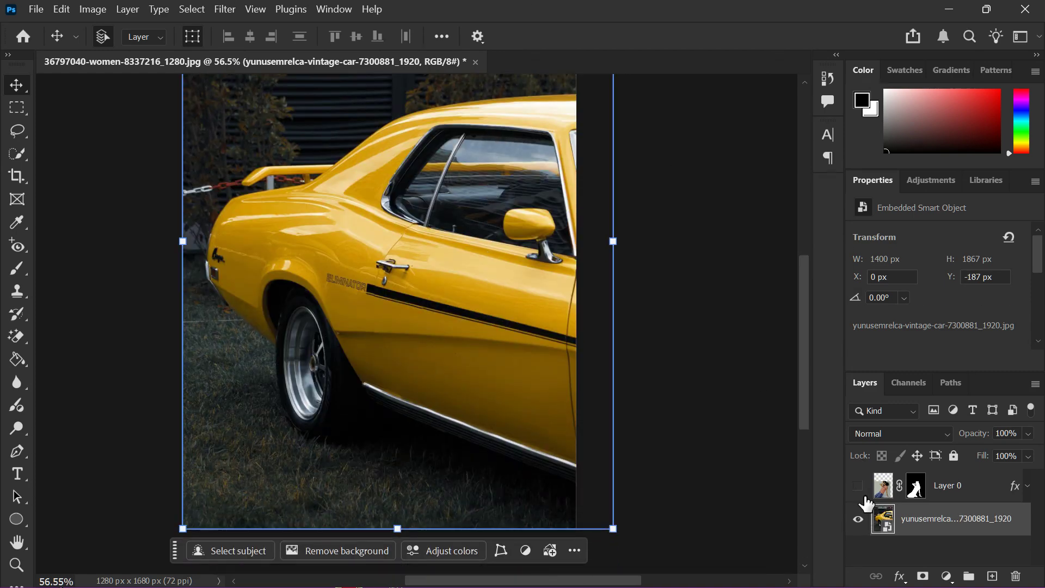
click(863, 541)
scroll(357, 288, up, 2)
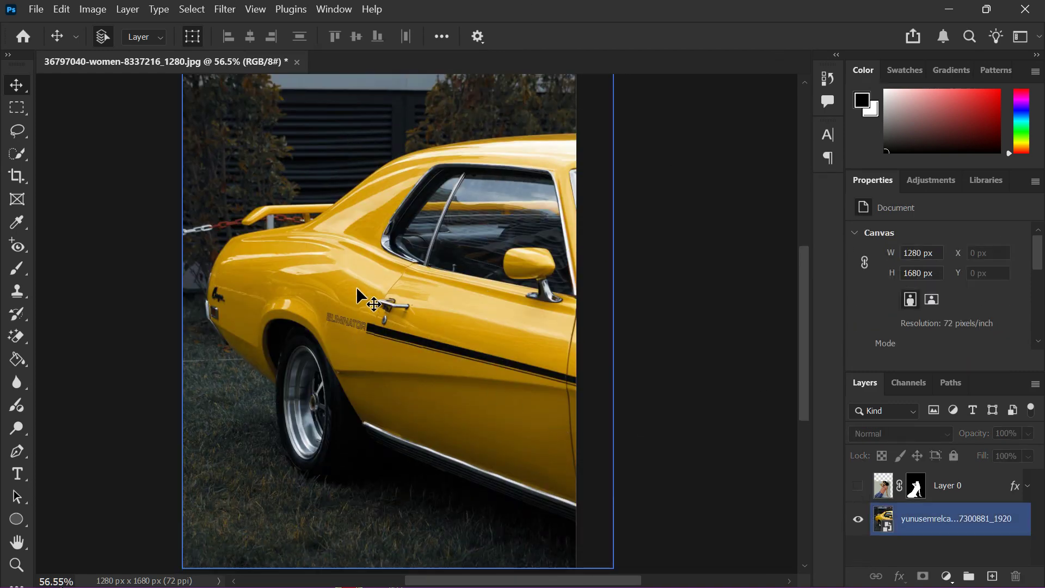
scroll(357, 288, down, 1)
scroll(357, 289, up, 2)
scroll(357, 297, up, 1)
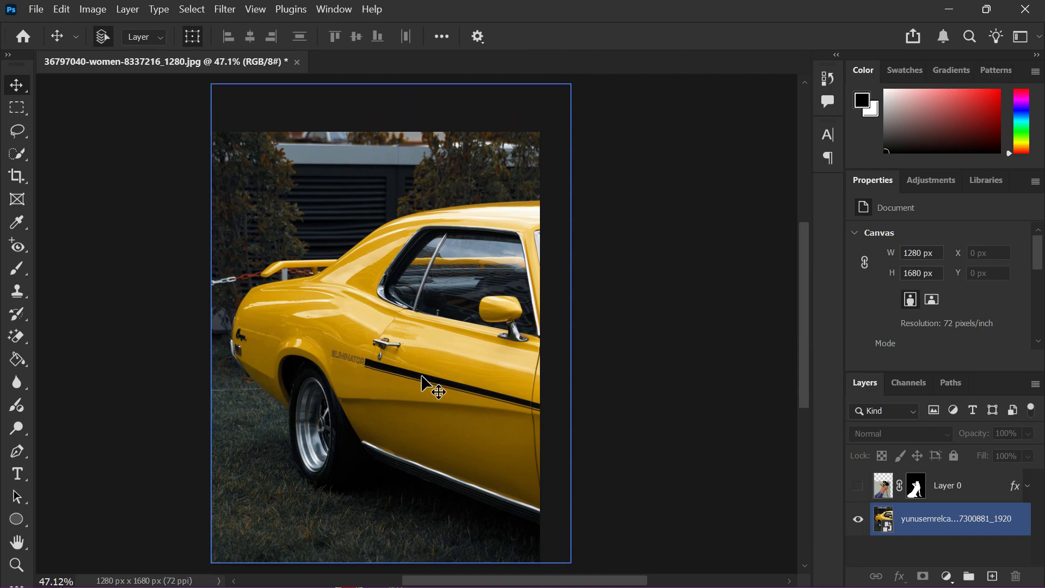
scroll(343, 369, up, 2)
scroll(339, 363, down, 1)
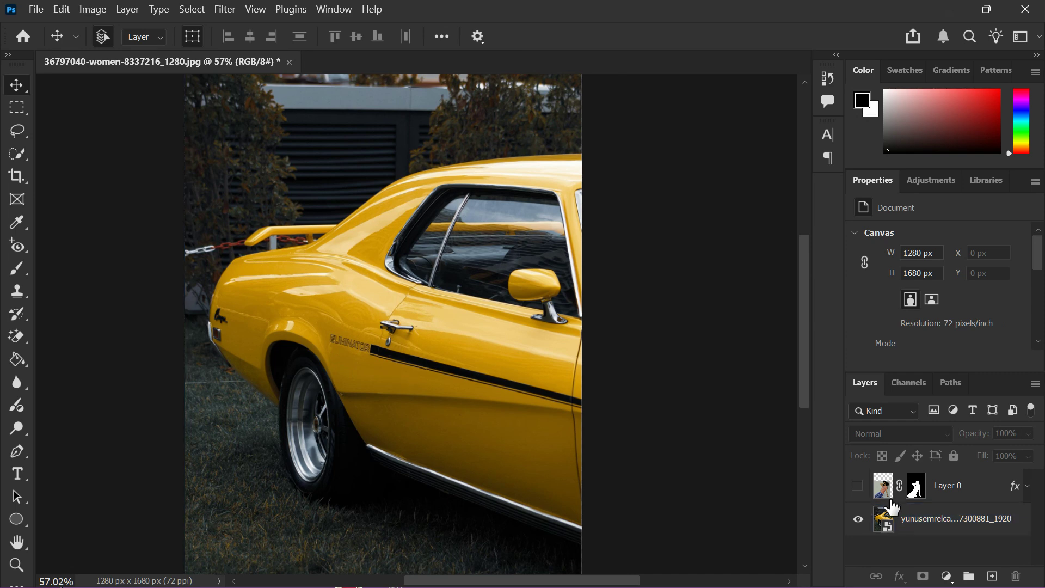
click(860, 485)
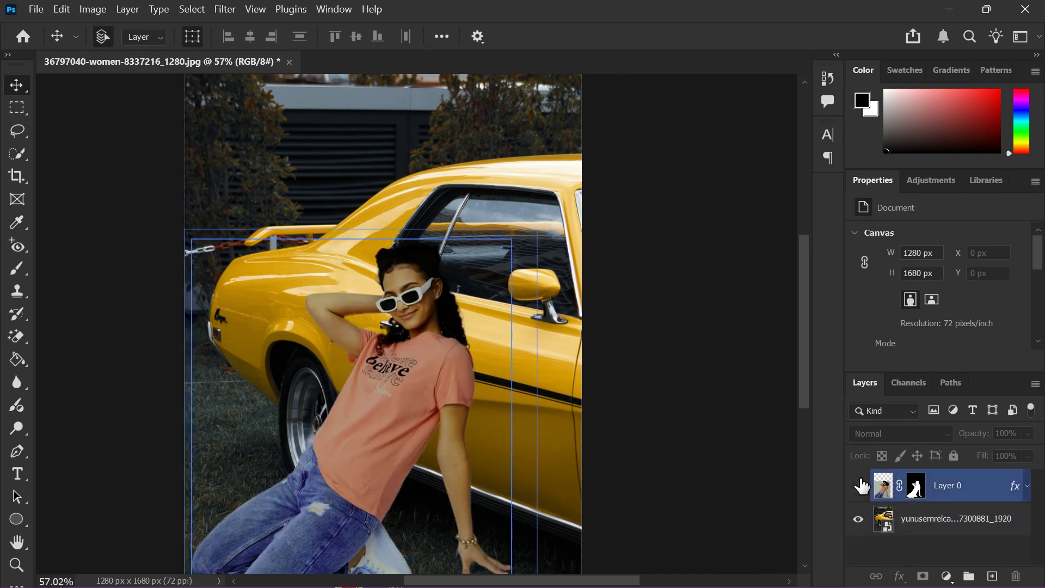
click(861, 485)
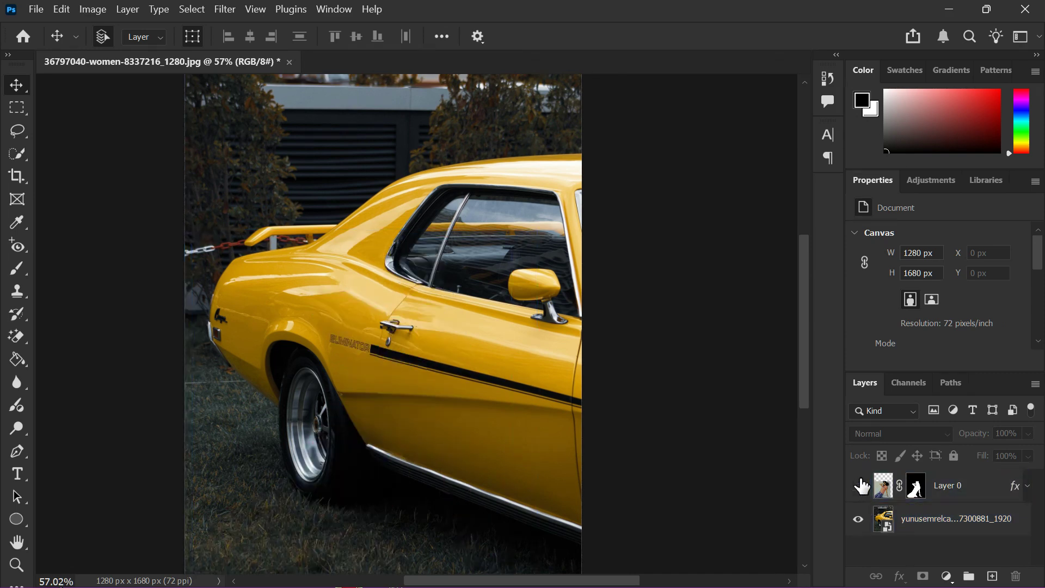
click(1028, 485)
- Enable the woman layer's Drop Shadow, then hide her layer and select the car layer
click(887, 511)
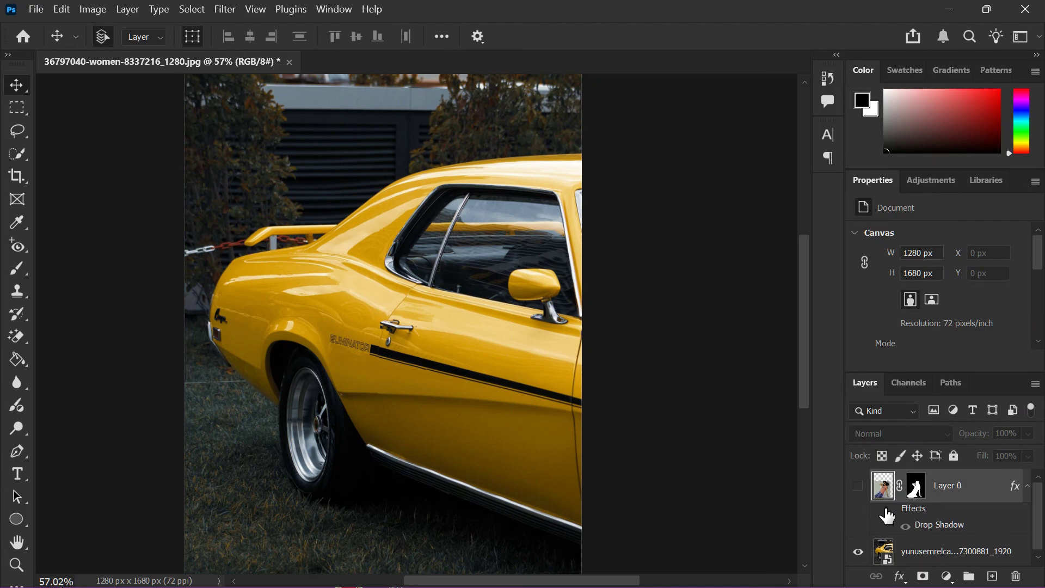
click(859, 485)
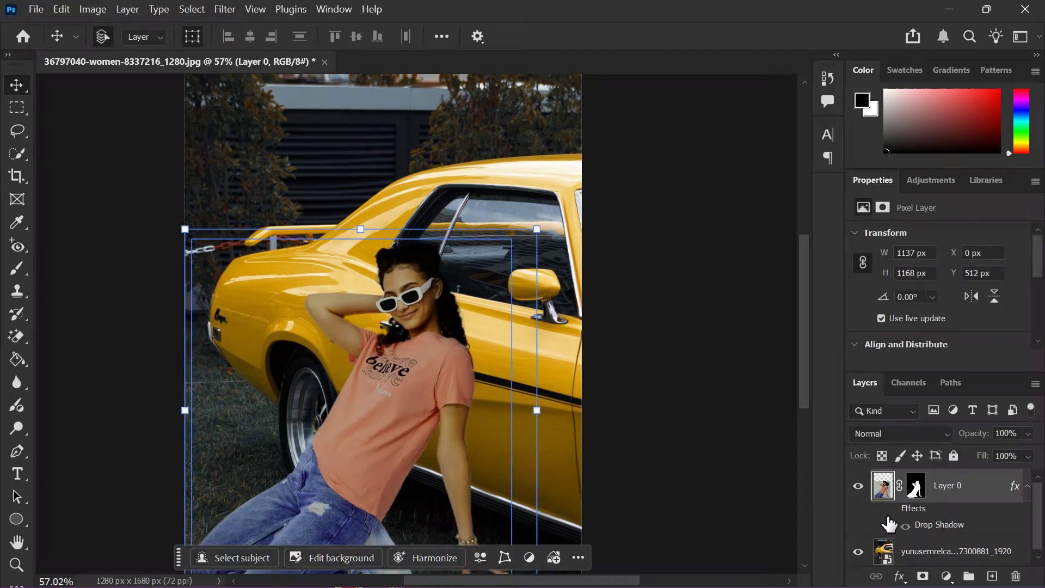
click(891, 509)
scroll(702, 468, down, 2)
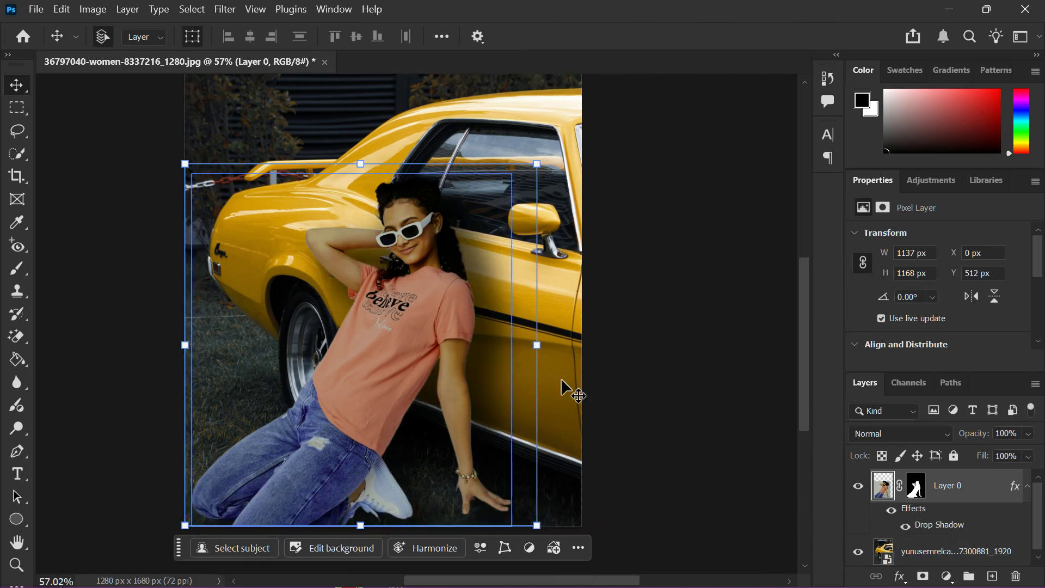
click(649, 422)
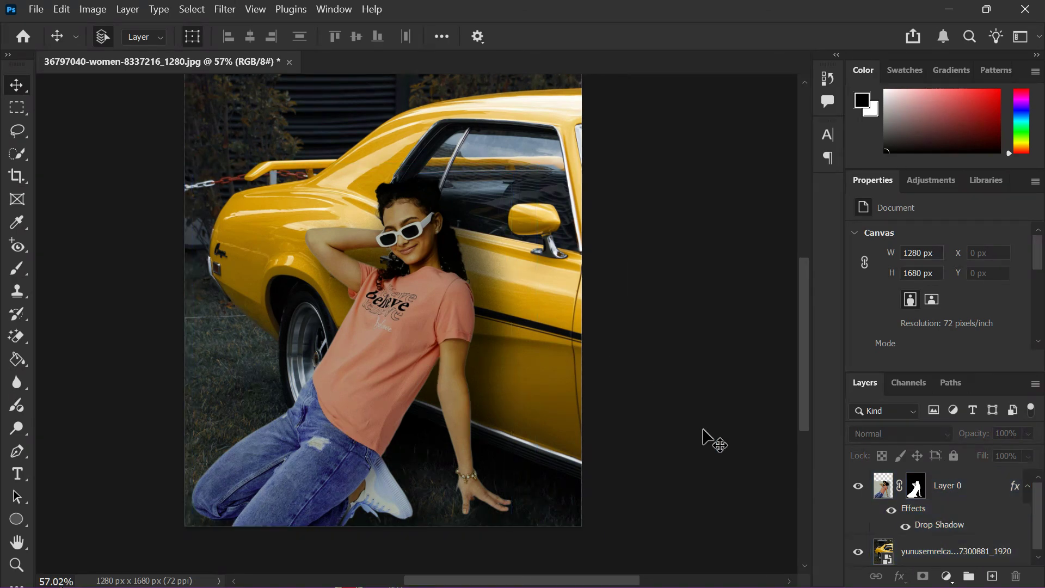
click(860, 502)
click(893, 553)
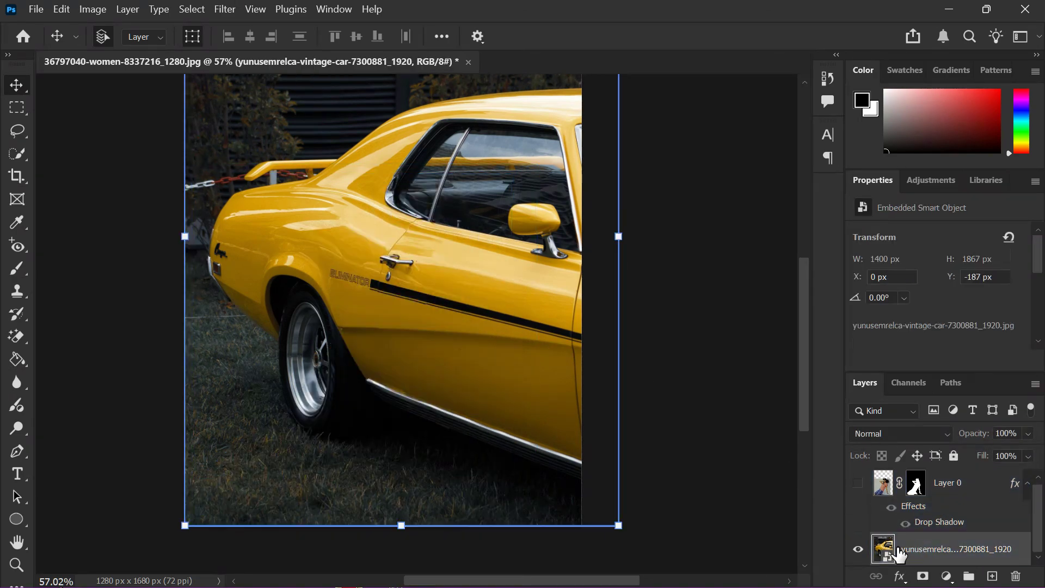
- Show Layer 0's woman again and bring up her layer mask's context options
scroll(426, 266, up, 8)
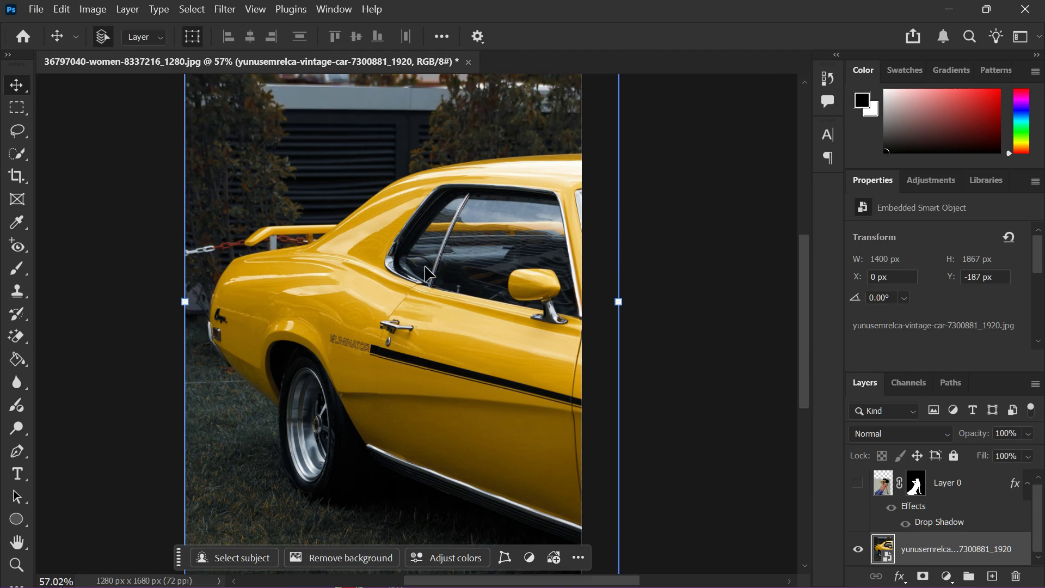
scroll(425, 266, down, 7)
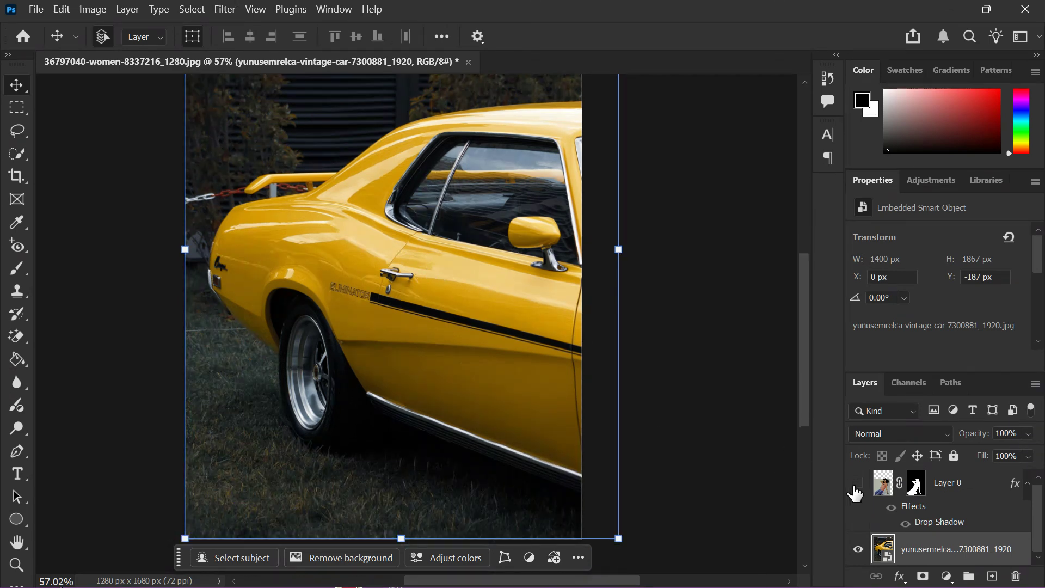
click(36, 9)
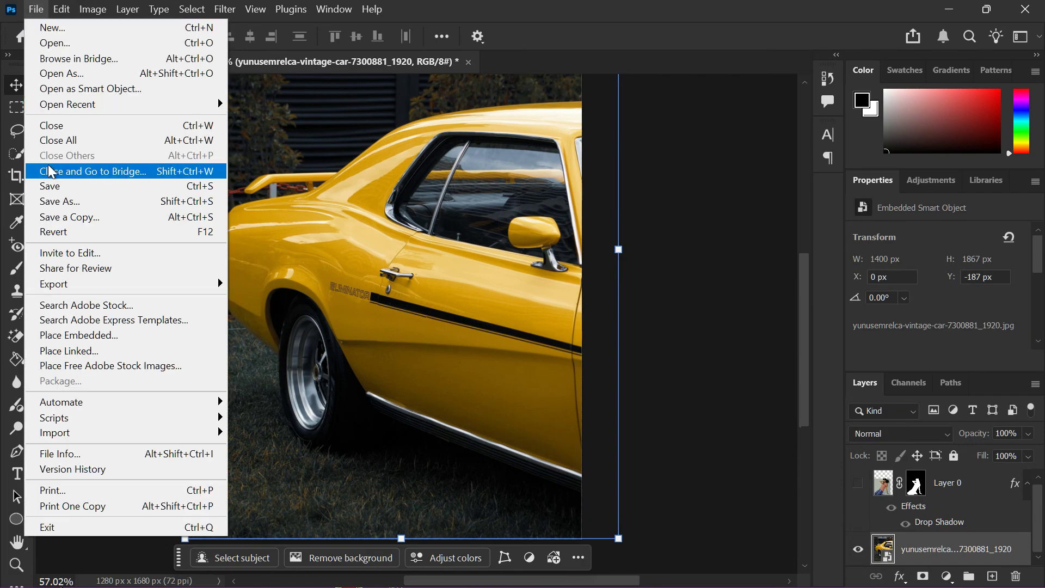
click(406, 336)
click(697, 320)
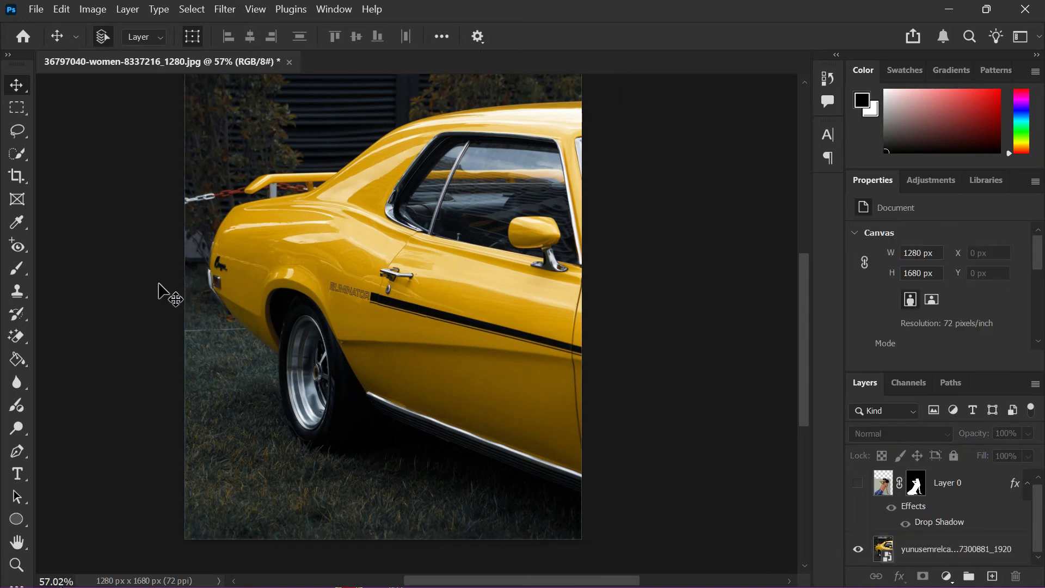
scroll(169, 286, left, 1)
scroll(383, 279, up, 3)
scroll(384, 280, up, 1)
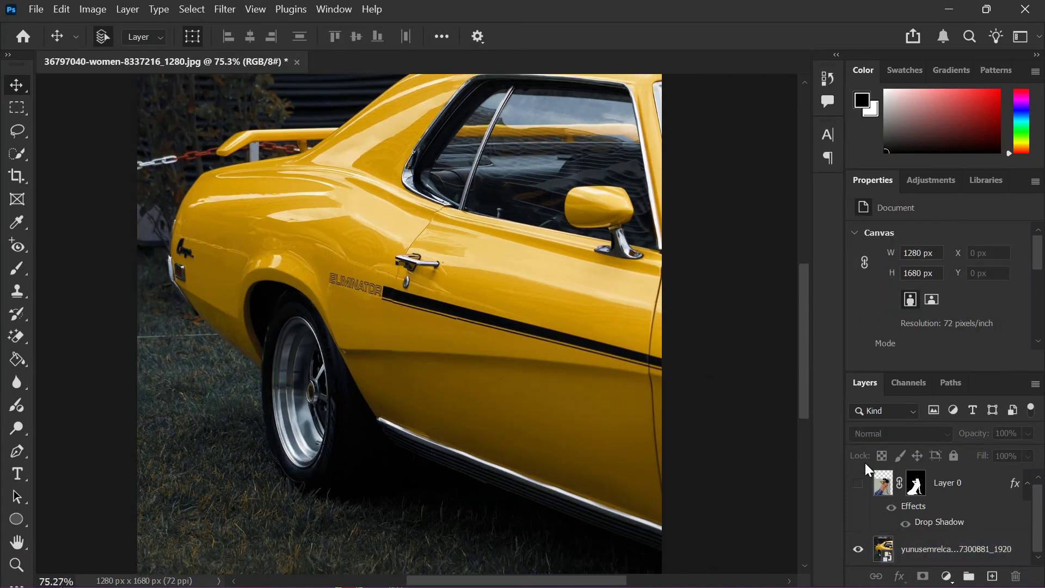
click(859, 484)
scroll(443, 350, down, 4)
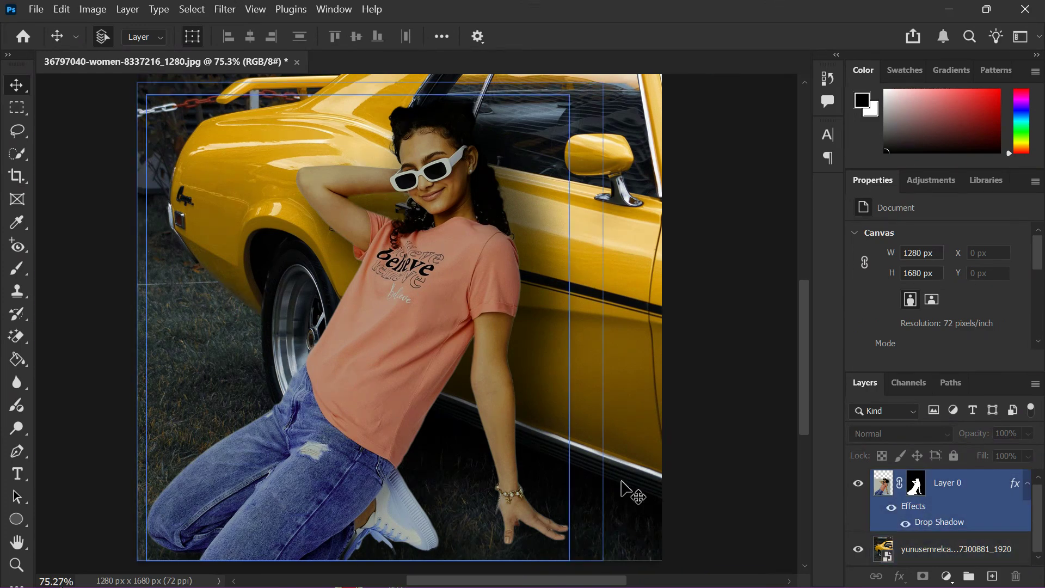
right_click(919, 489)
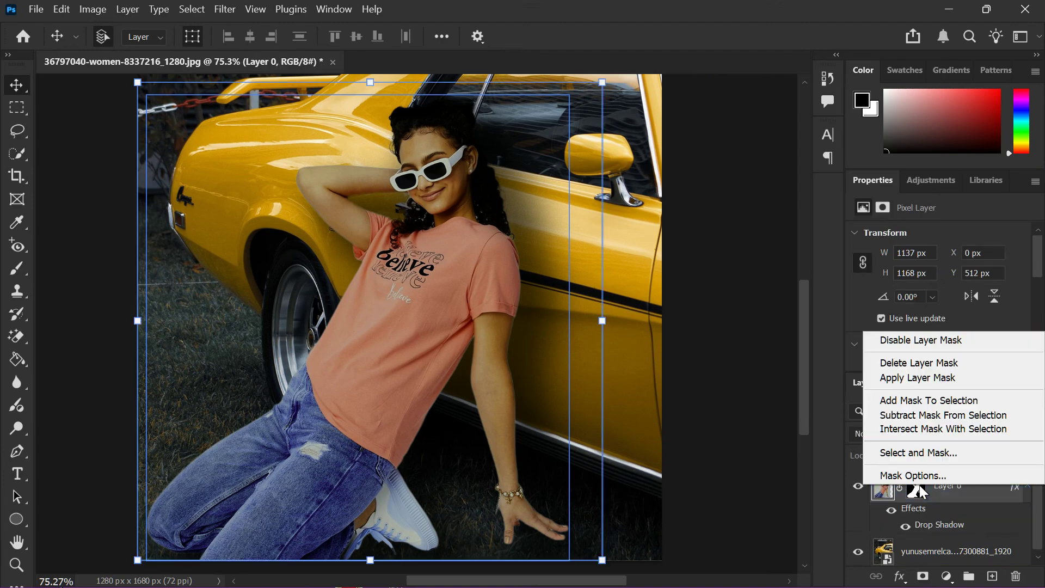
- Disable the woman's layer mask so her grey studio backdrop shows
click(926, 340)
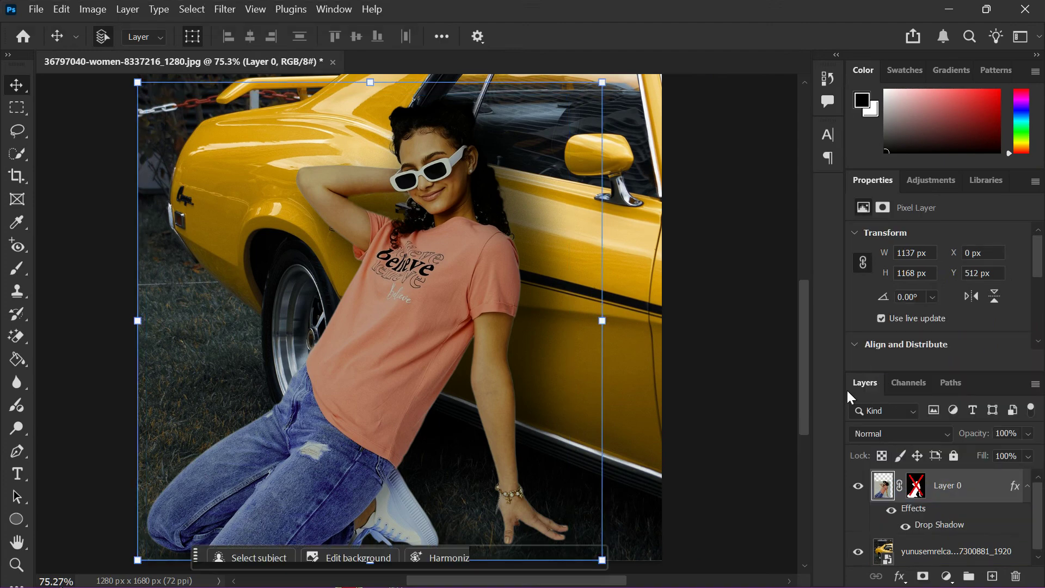
scroll(403, 234, down, 3)
scroll(410, 173, up, 2)
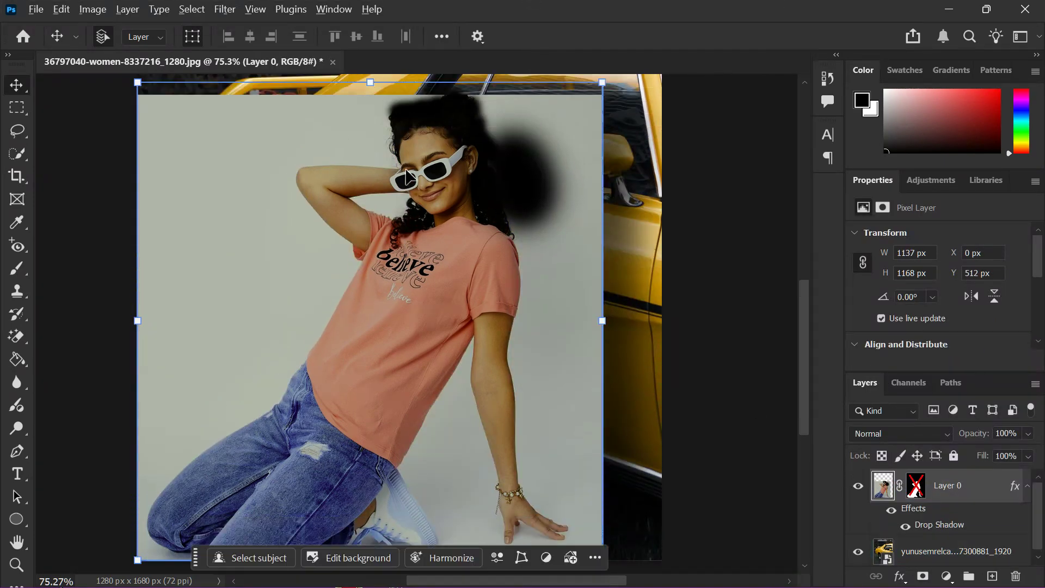
scroll(409, 173, down, 2)
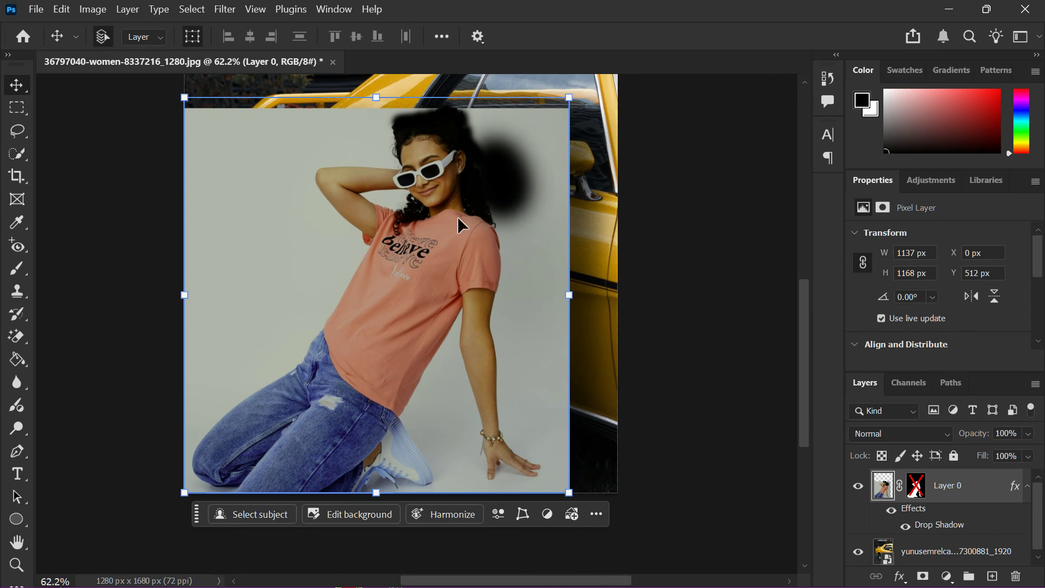
scroll(435, 245, up, 3)
scroll(414, 272, down, 3)
click(715, 492)
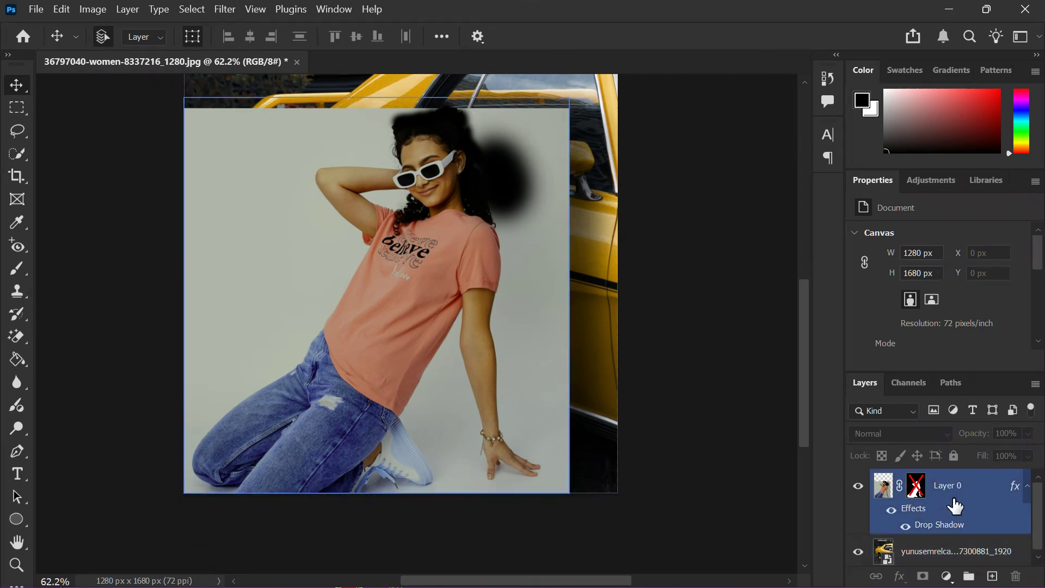
- Toggle the Drop Shadow off and on to compare, then reselect the woman's layer
click(892, 511)
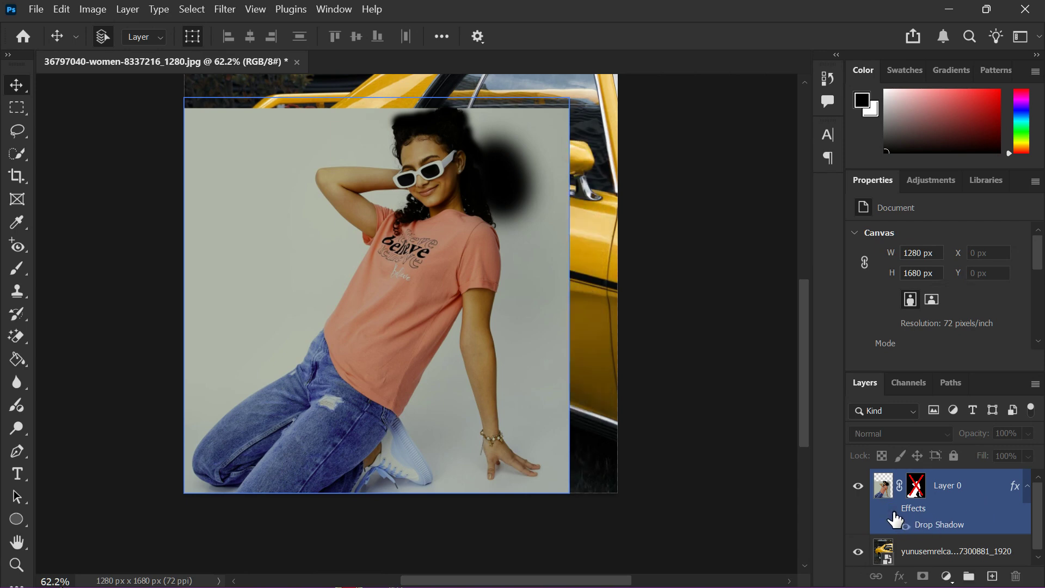
click(892, 512)
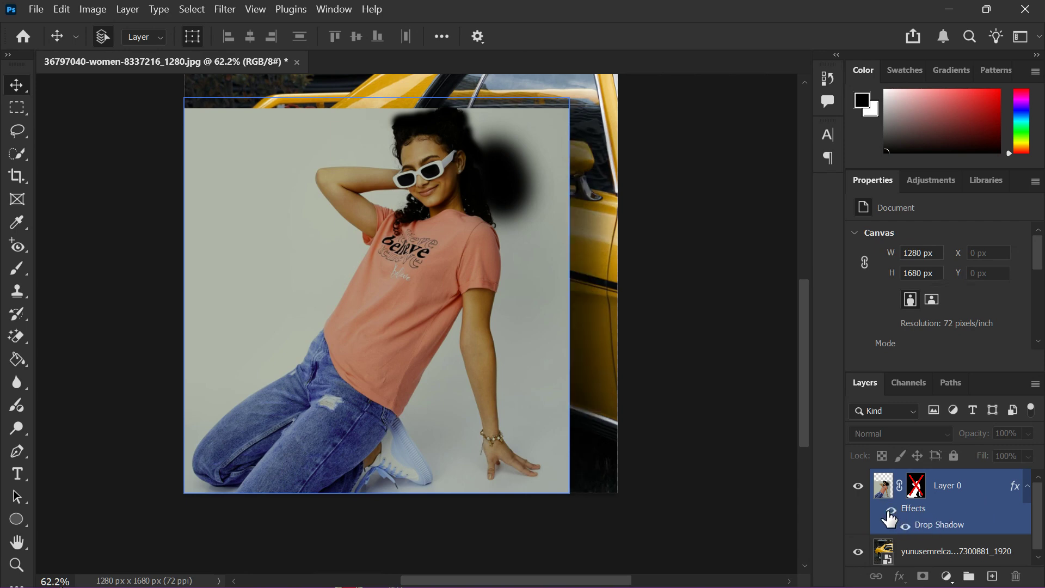
click(216, 314)
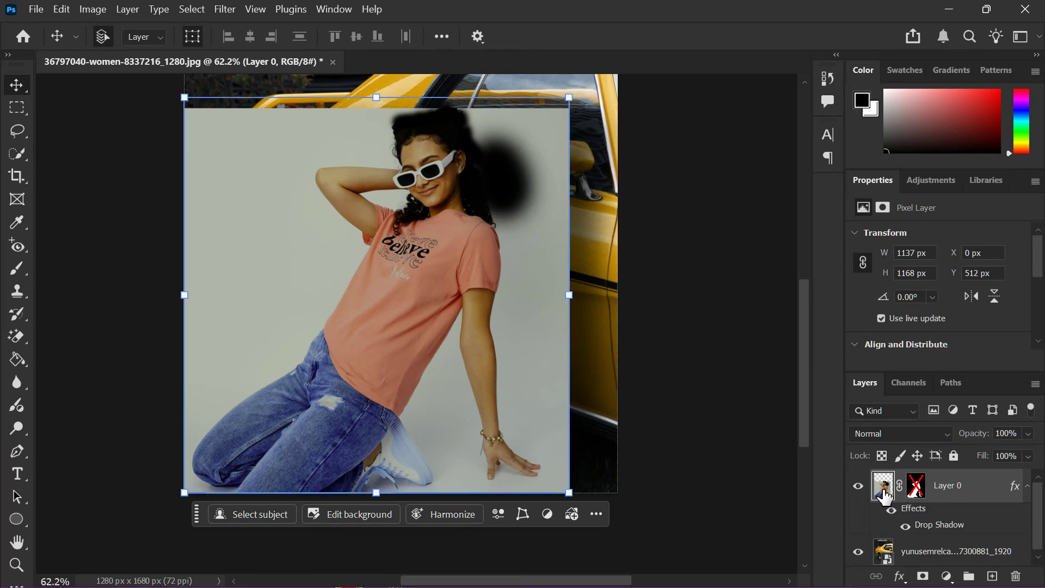
scroll(901, 365, down, 2)
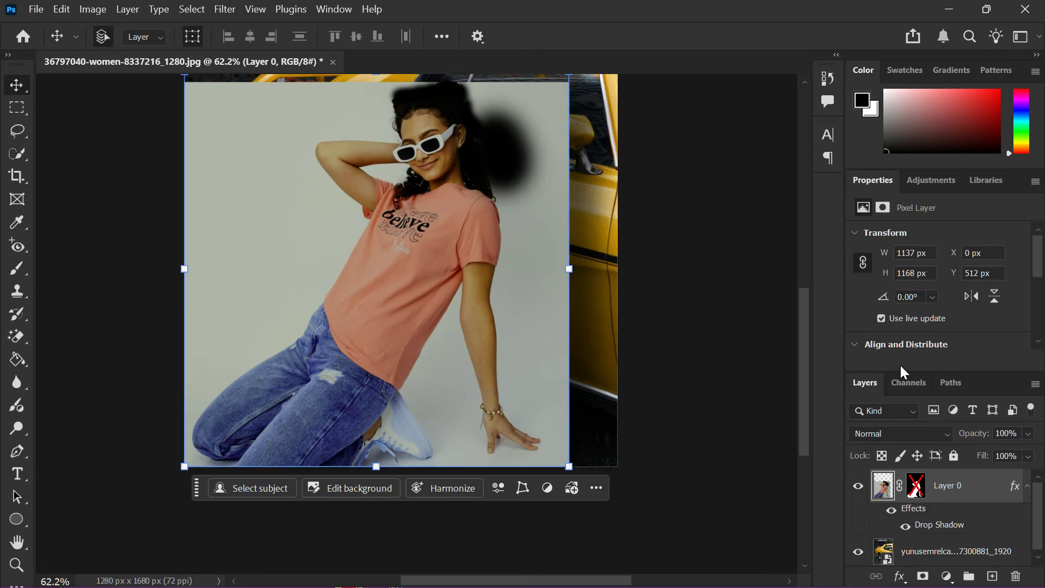
scroll(902, 316, down, 5)
scroll(902, 317, down, 1)
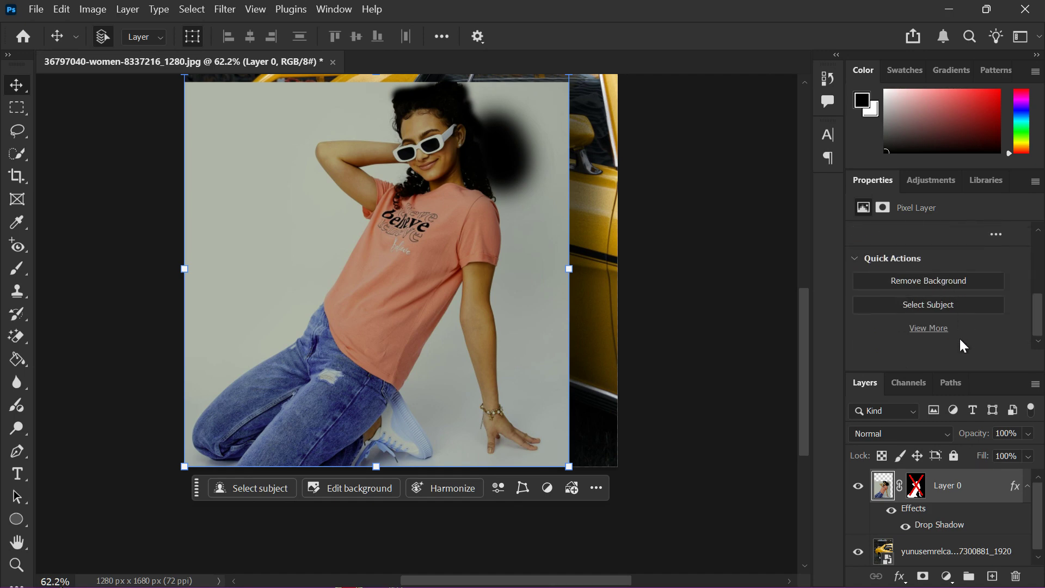
click(609, 414)
scroll(604, 418, up, 1)
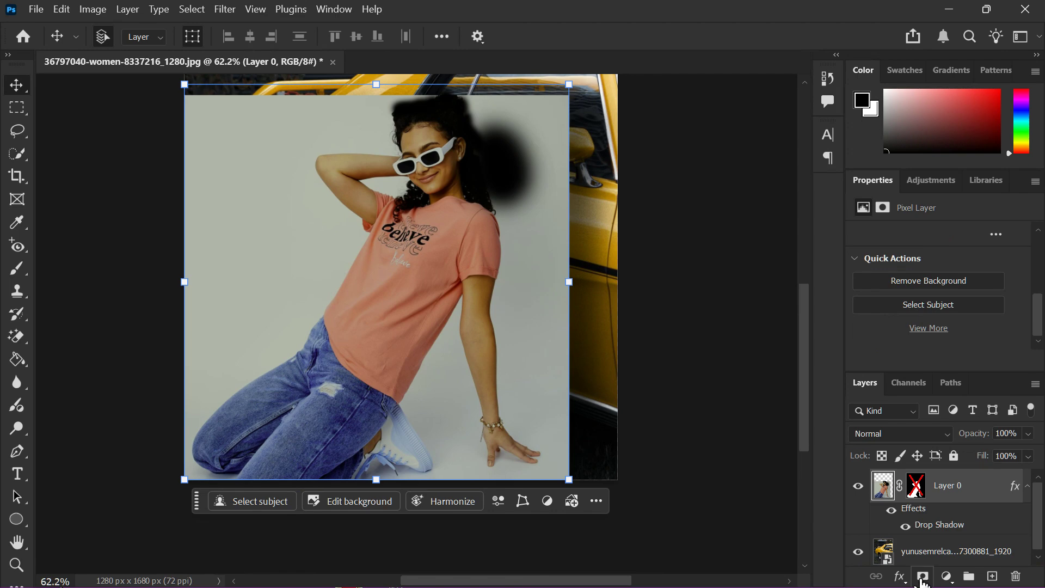
- Re-enable the woman's layer mask to hide the grey backdrop
right_click(916, 493)
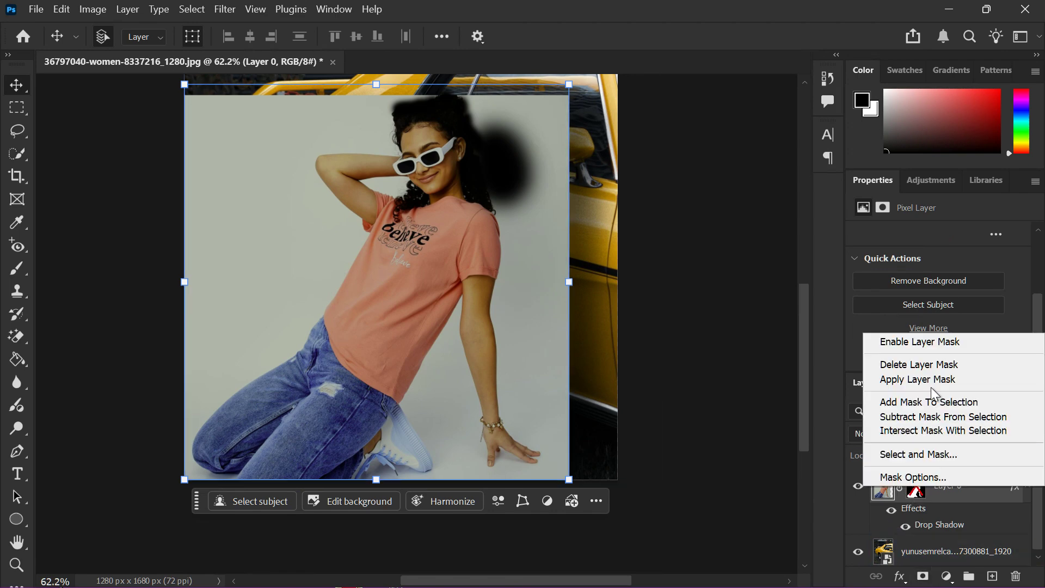
click(926, 343)
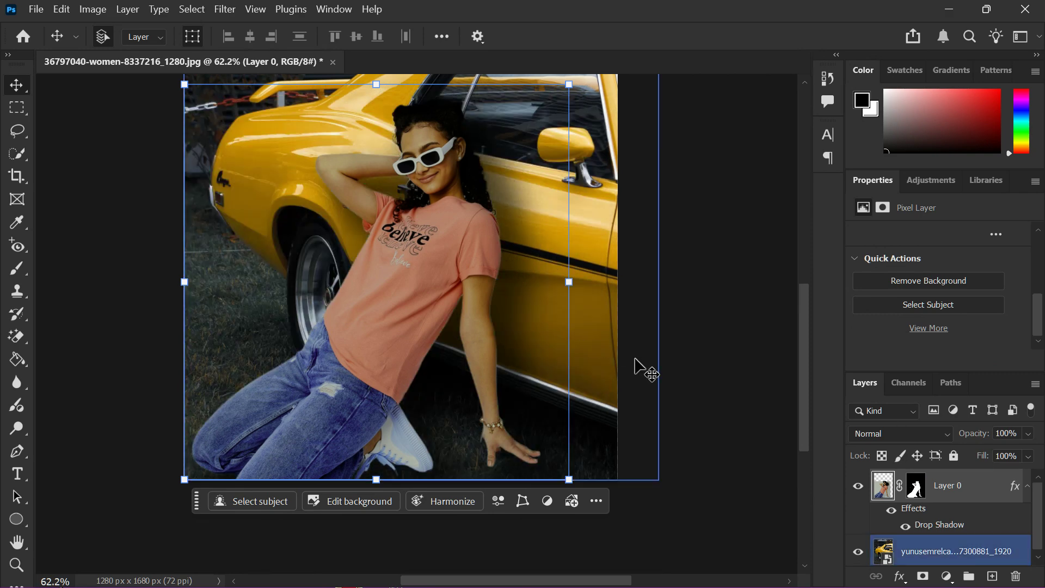
key(alt+bracketleft)
- Paint white onto the woman's layer mask over the car door area
key(b)
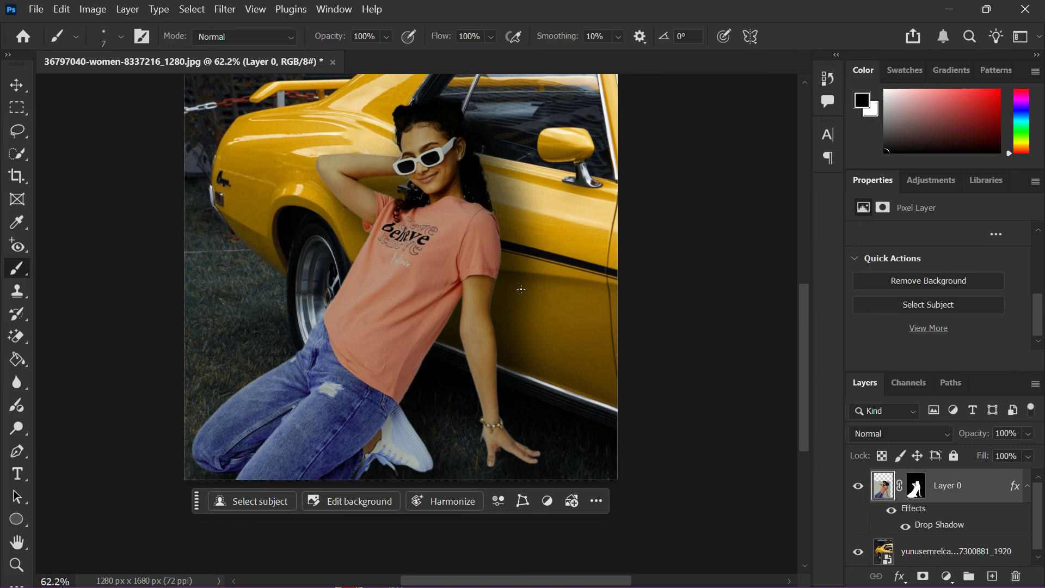
click(917, 490)
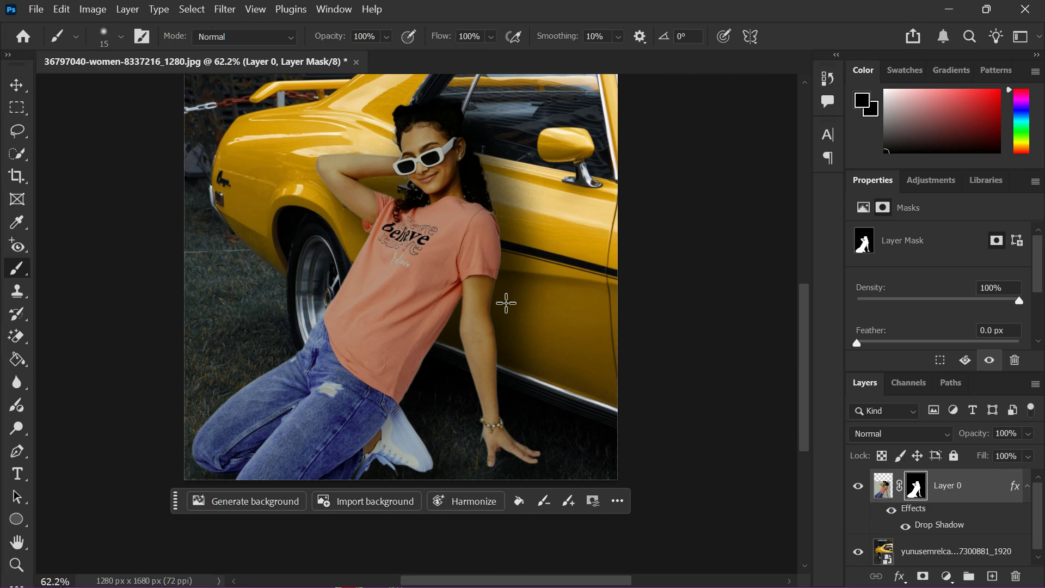
key(bracketright)
key(bracketright)
key(bracketright)
key(bracketright)
key(bracketright)
key(bracketright)
key(bracketright)
key(bracketright)
key(bracketright)
key(bracketright)
key(bracketright)
key(bracketright)
key(bracketright)
key(bracketright)
key(bracketright)
key(d)
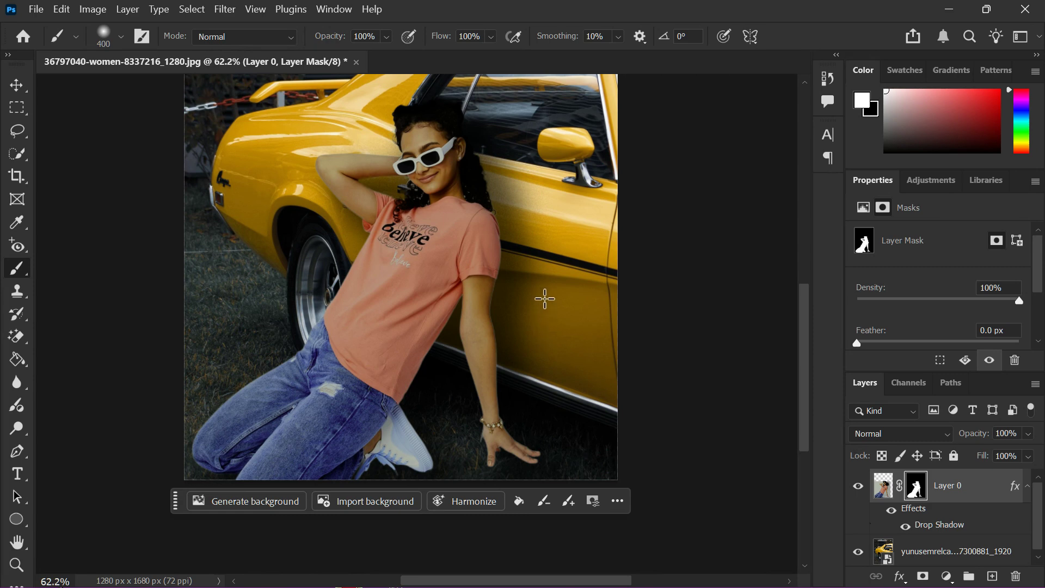
mouse_move(538, 262)
mouse_down()
mouse_move(490, 354)
mouse_move(527, 285)
mouse_move(518, 299)
mouse_up()
- Switch to the Soft Round brush at 200 px
click(107, 39)
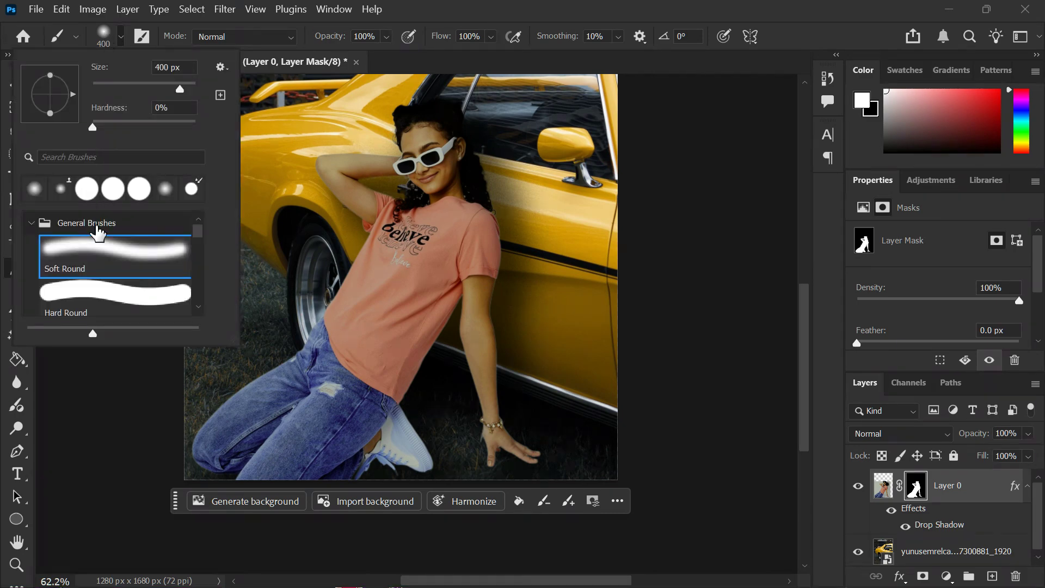
click(100, 261)
click(107, 36)
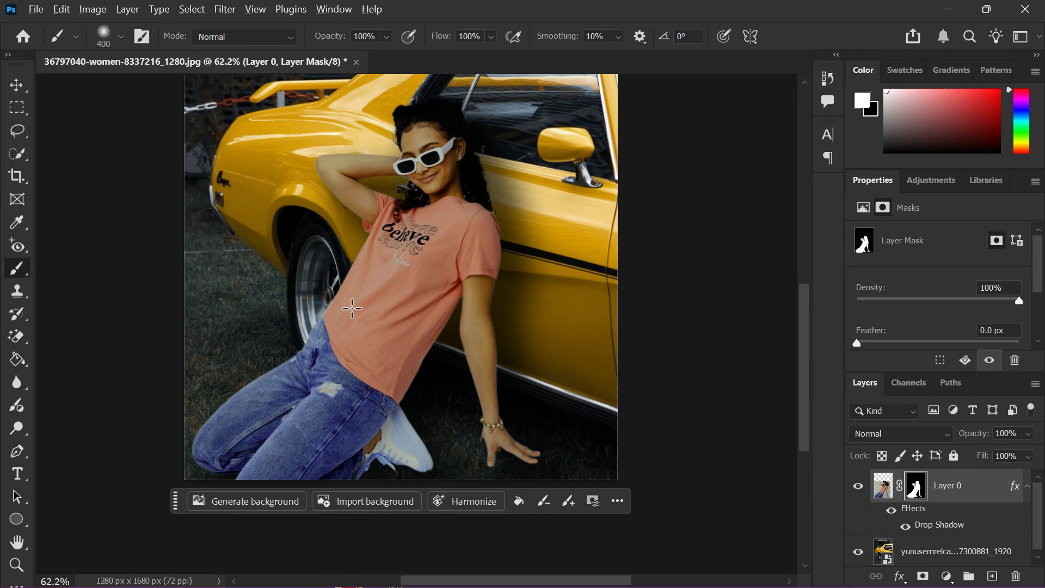
scroll(352, 309, up, 1)
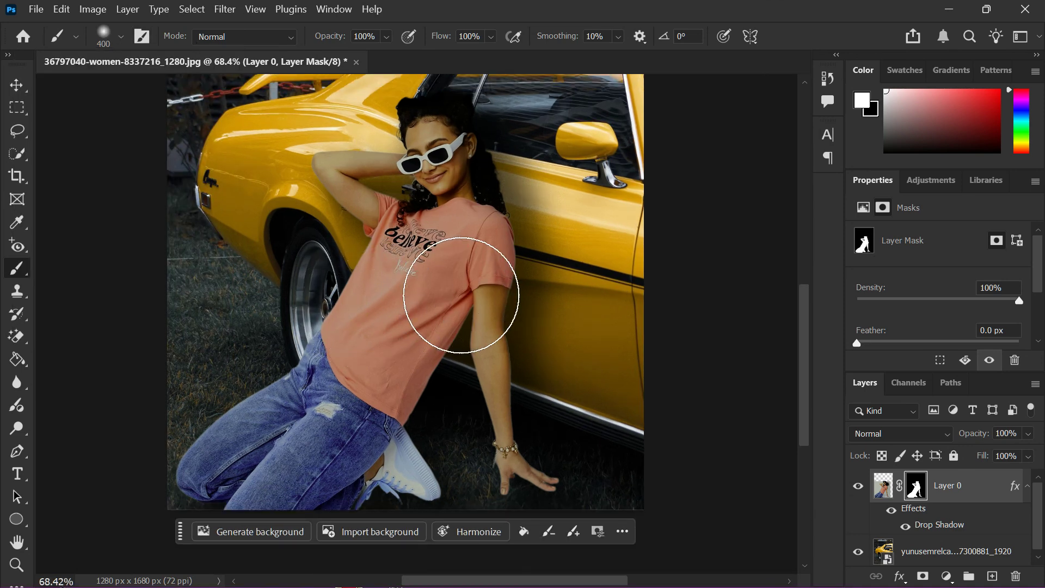
key(bracketleft)
key(bracketleft)
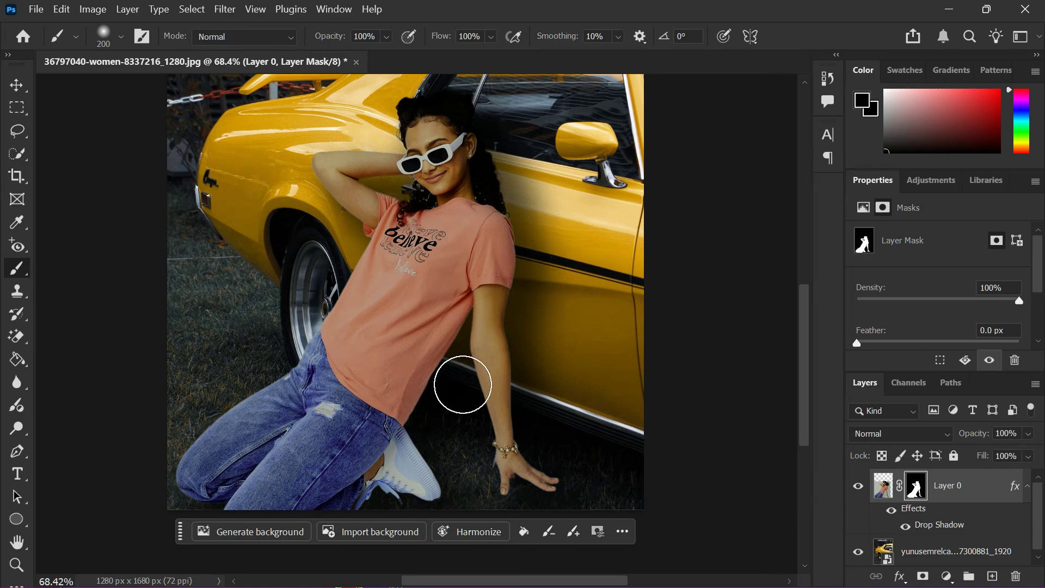
- Shrink the brush to 70 px and clean mask halos along the shirt edge and arm
scroll(479, 384, up, 5)
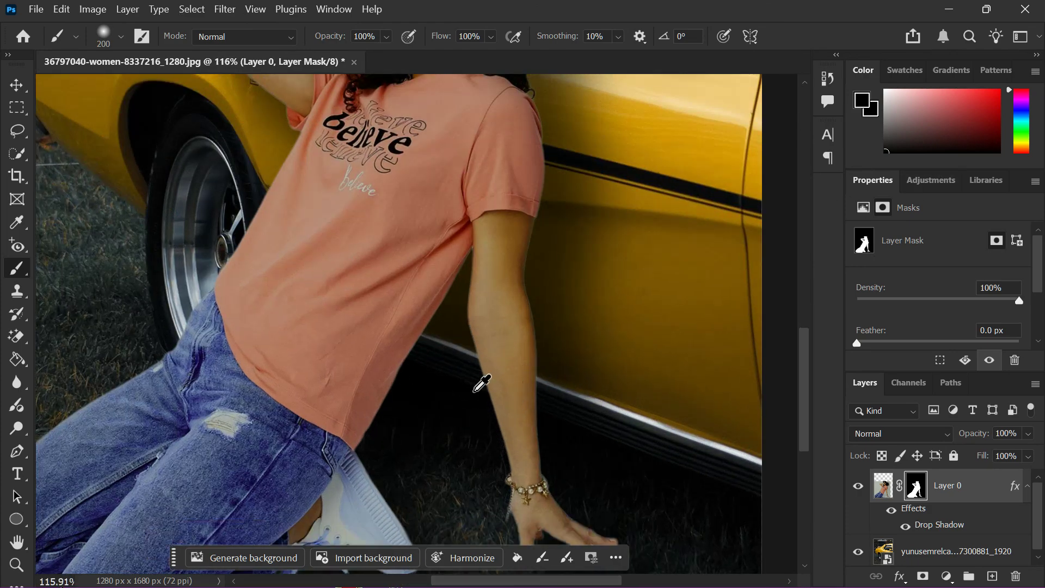
scroll(482, 384, up, 2)
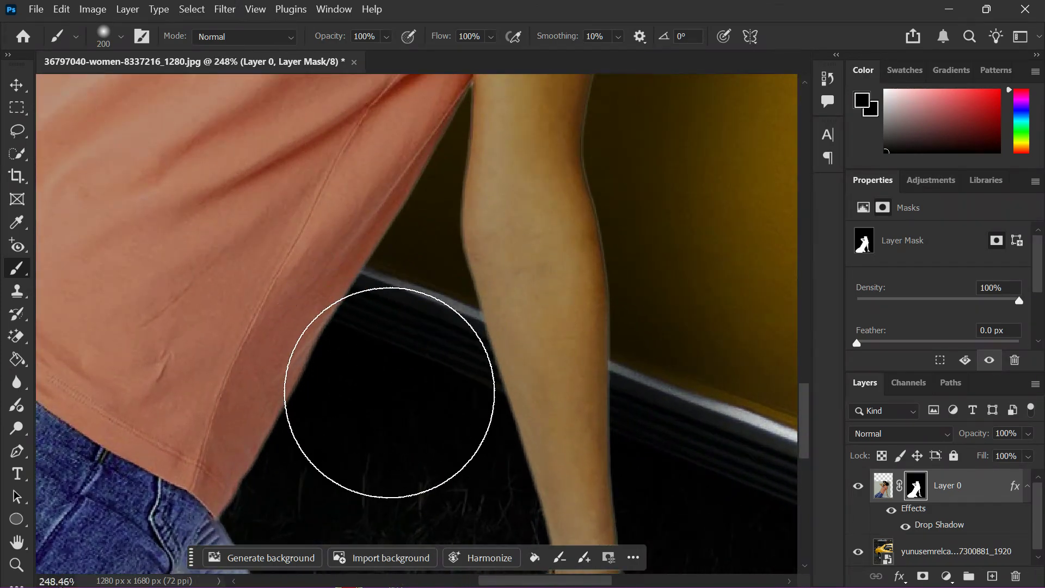
key(bracketleft)
key(bracketleft)
key(bracketleft)
key(bracketleft)
key(bracketleft)
key(bracketleft)
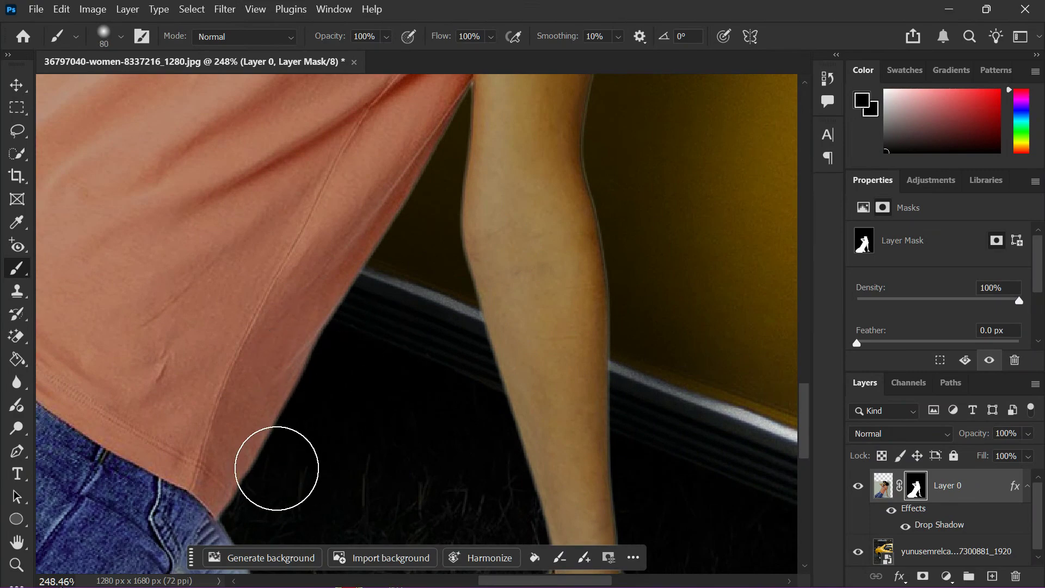
key(bracketleft)
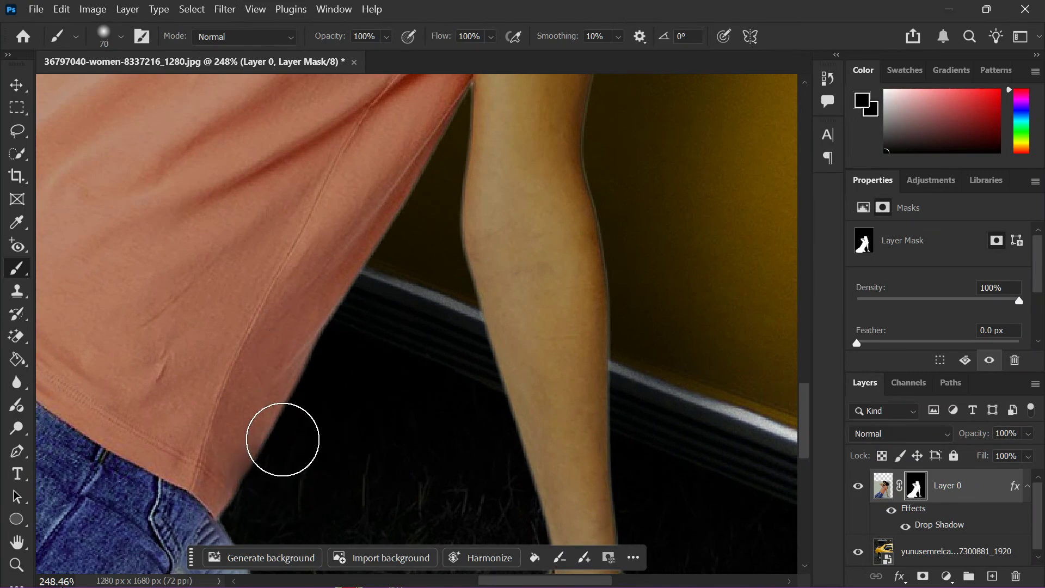
mouse_move(296, 433)
mouse_down()
mouse_move(360, 318)
mouse_move(345, 346)
mouse_up()
mouse_move(408, 258)
mouse_down()
mouse_move(381, 306)
mouse_move(377, 284)
mouse_up()
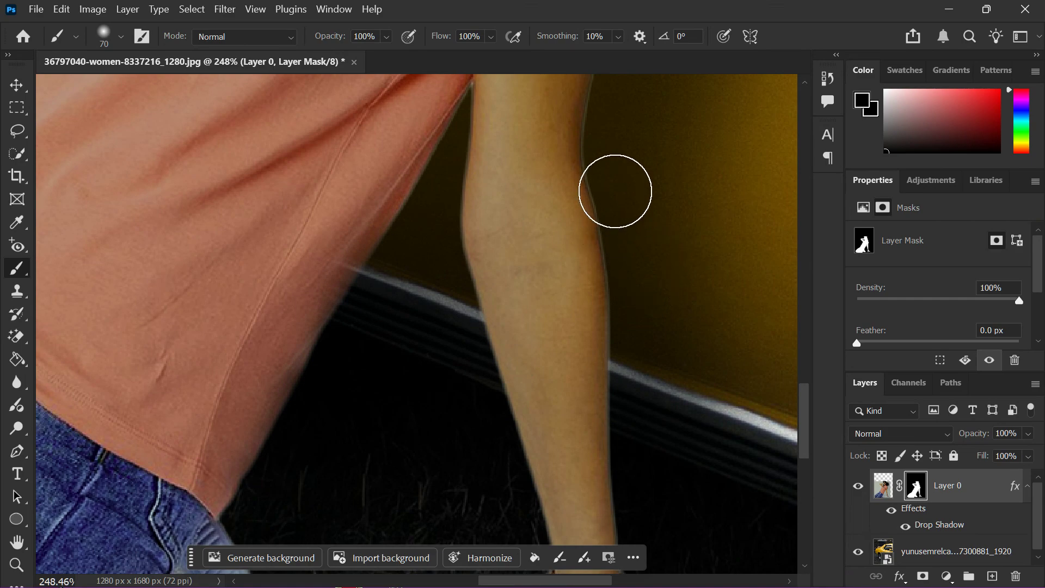
mouse_move(622, 187)
mouse_down()
mouse_move(616, 158)
mouse_move(628, 255)
mouse_move(628, 239)
mouse_up()
- Touch up the mask along the arm's right and left edges
scroll(632, 310, down, 2)
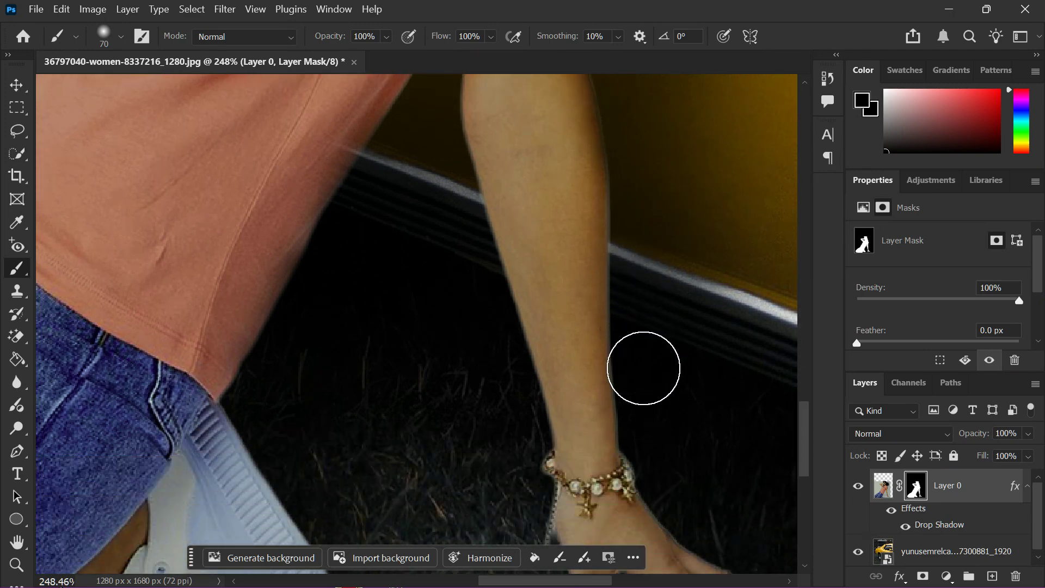
click(642, 418)
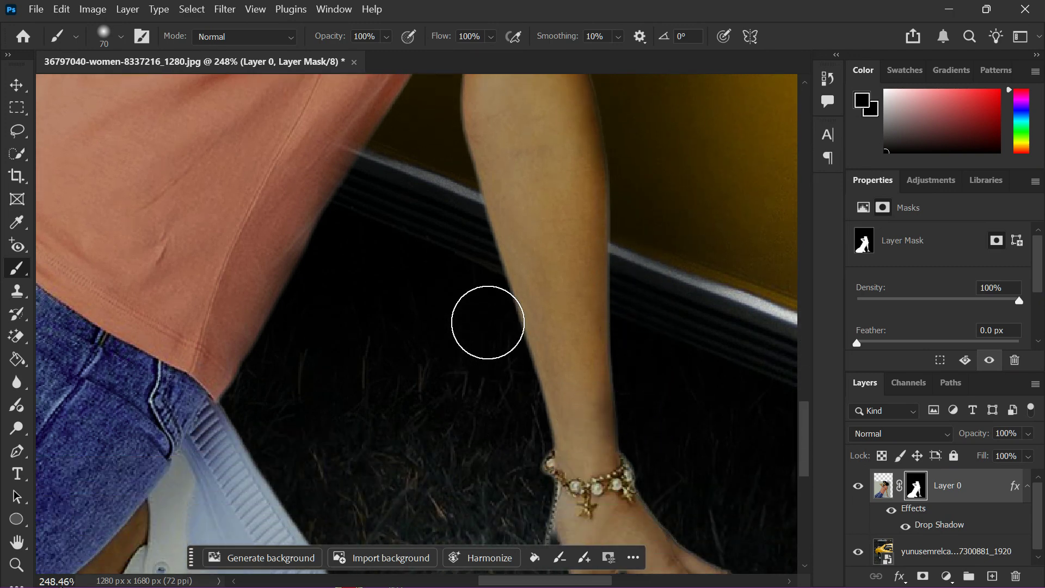
click(488, 315)
scroll(422, 304, down, 3)
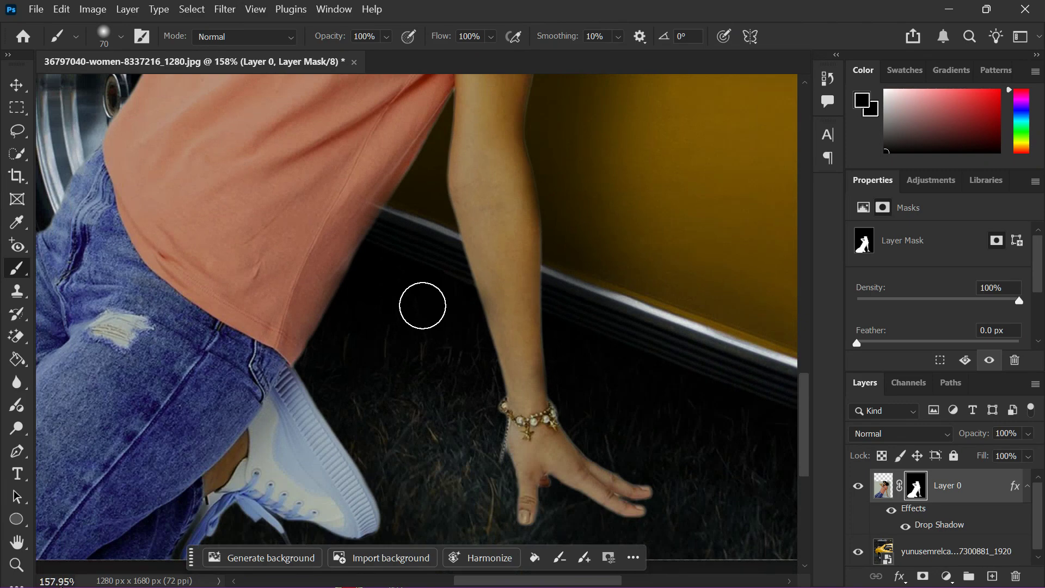
scroll(370, 340, up, 2)
scroll(369, 341, left, 2)
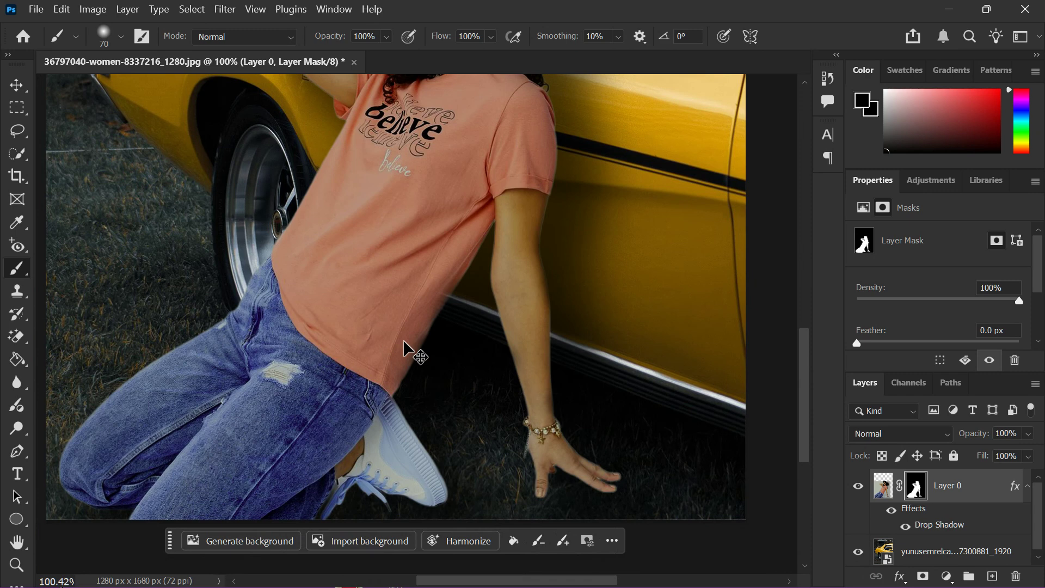
scroll(204, 333, down, 2)
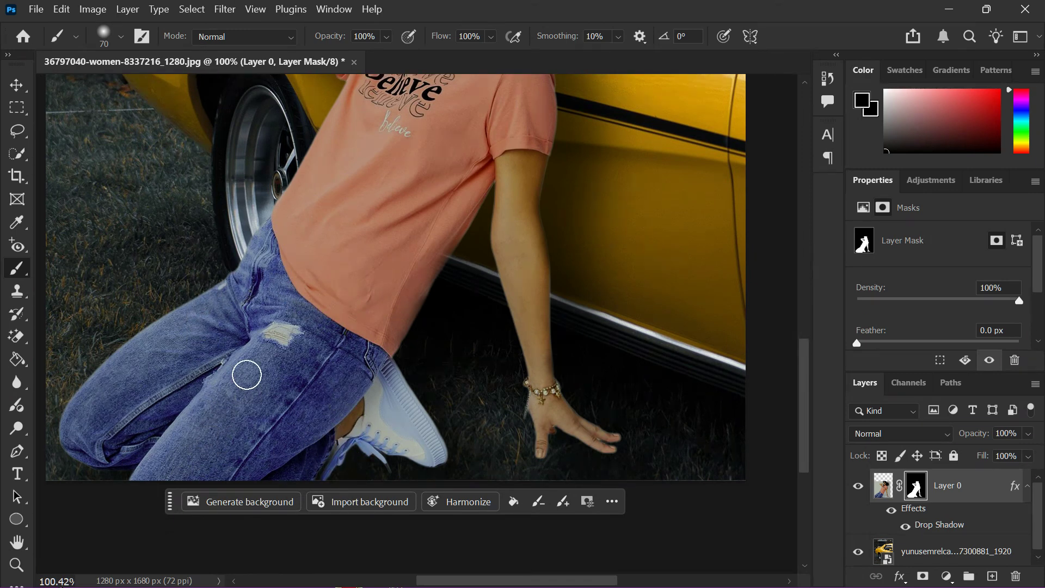
scroll(282, 364, down, 2)
scroll(292, 360, down, 4)
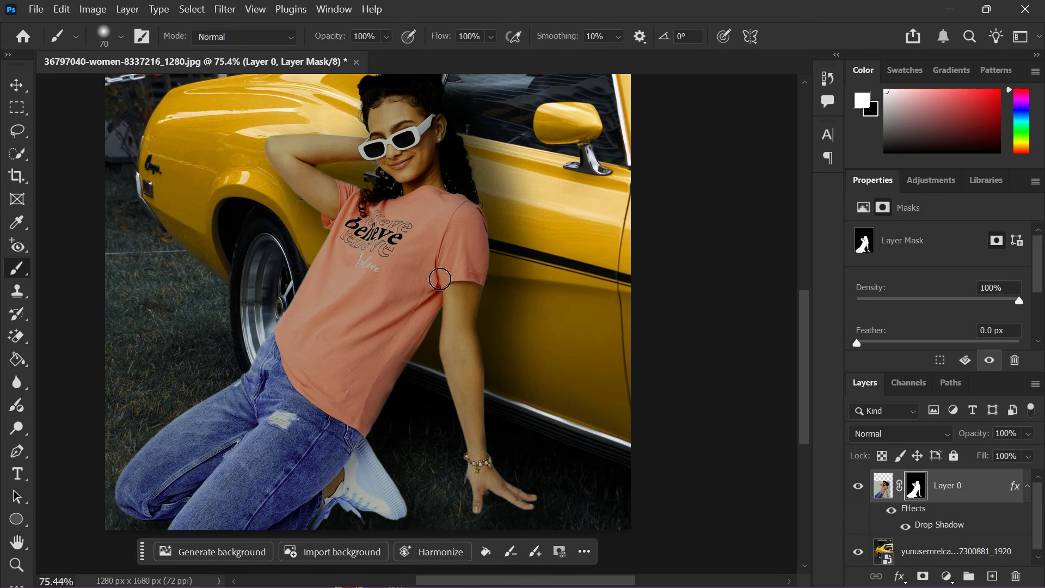
- Target Layer 0's image pixels instead of its mask, ready for Image adjustments
click(882, 487)
scroll(180, 186, up, 1)
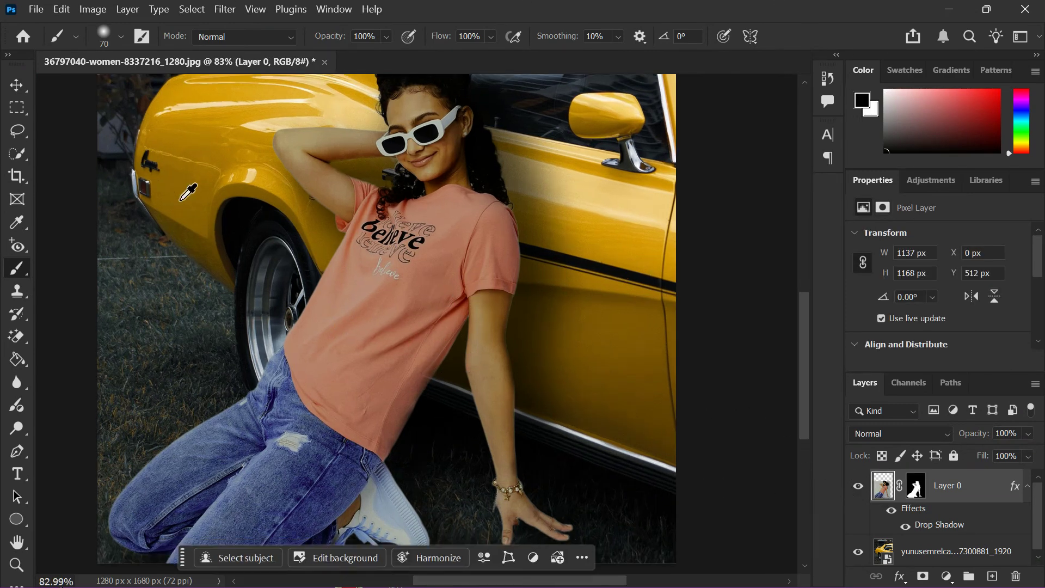
scroll(213, 194, down, 2)
scroll(240, 201, up, 3)
scroll(253, 202, down, 2)
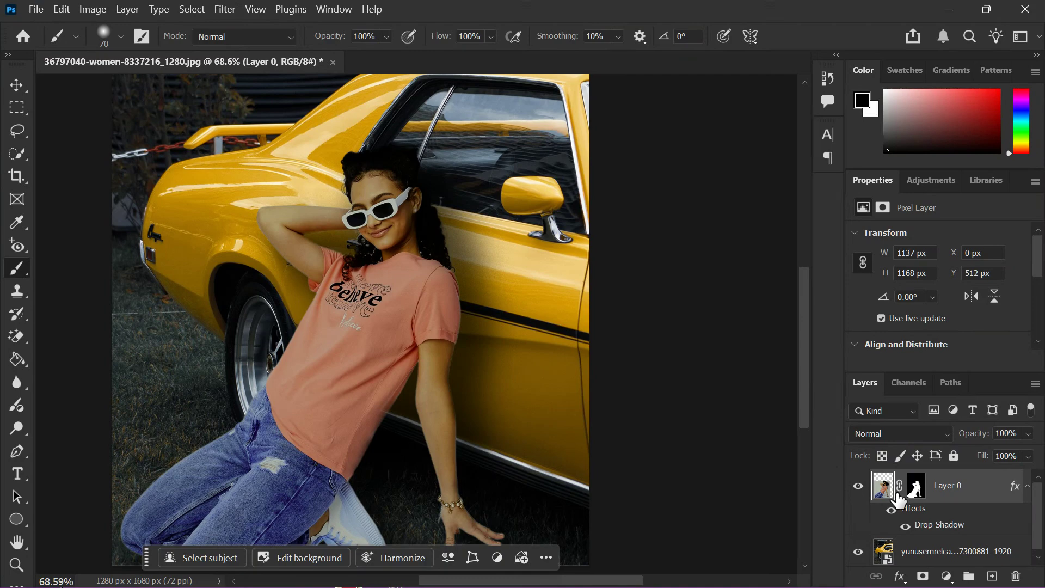
click(93, 9)
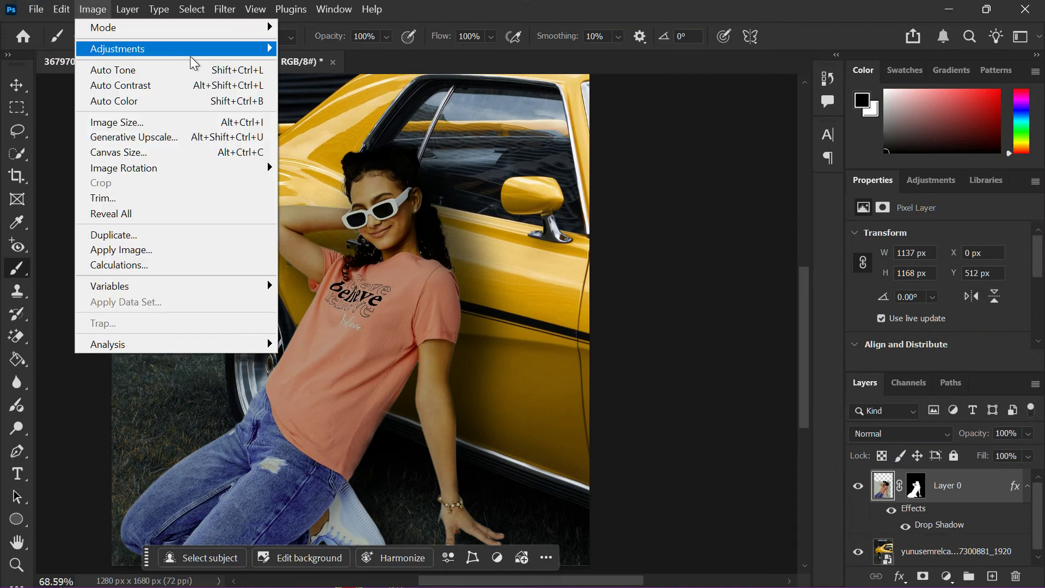
- Apply an S-shaped Curves to Layer 0, darkening shadows and brightening highlights
mouse_move(268, 60)
click(332, 81)
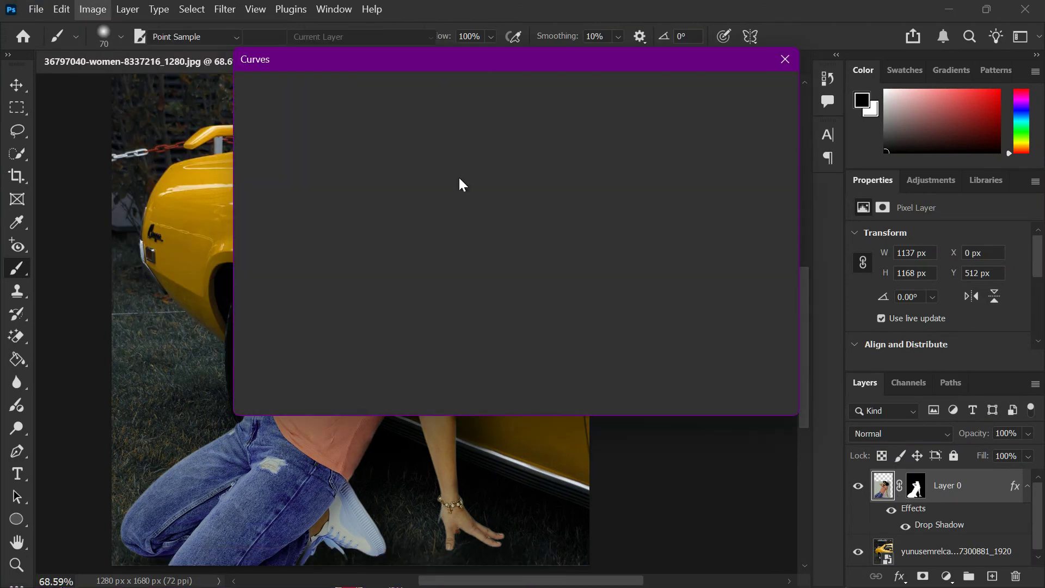
drag(482, 63, 768, 67)
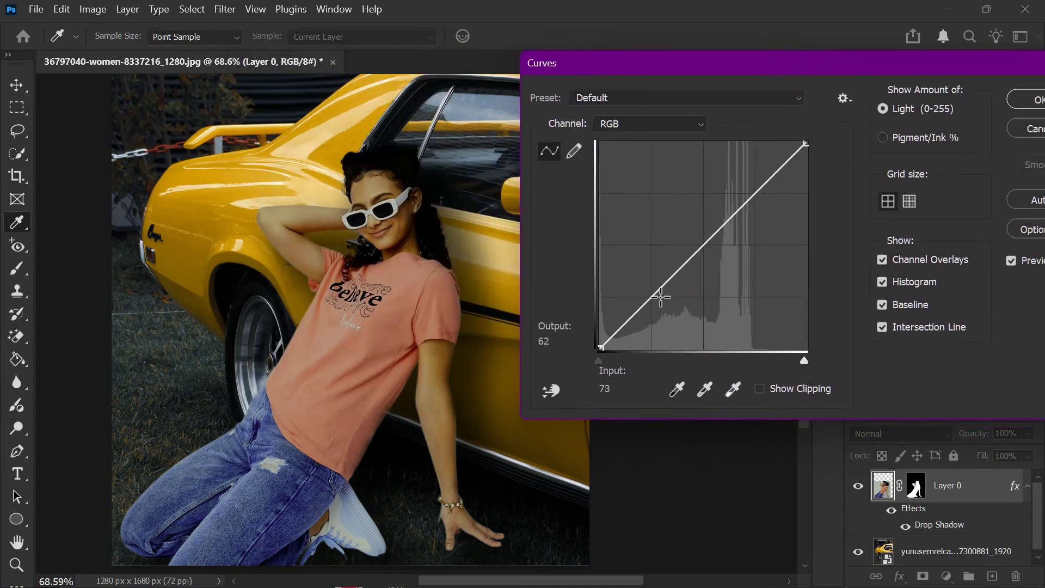
mouse_move(651, 297)
mouse_down()
mouse_move(661, 312)
mouse_move(649, 311)
mouse_up()
mouse_move(741, 217)
mouse_down()
mouse_move(735, 203)
mouse_move(748, 217)
mouse_up()
drag(649, 301, 658, 310)
drag(746, 217, 742, 190)
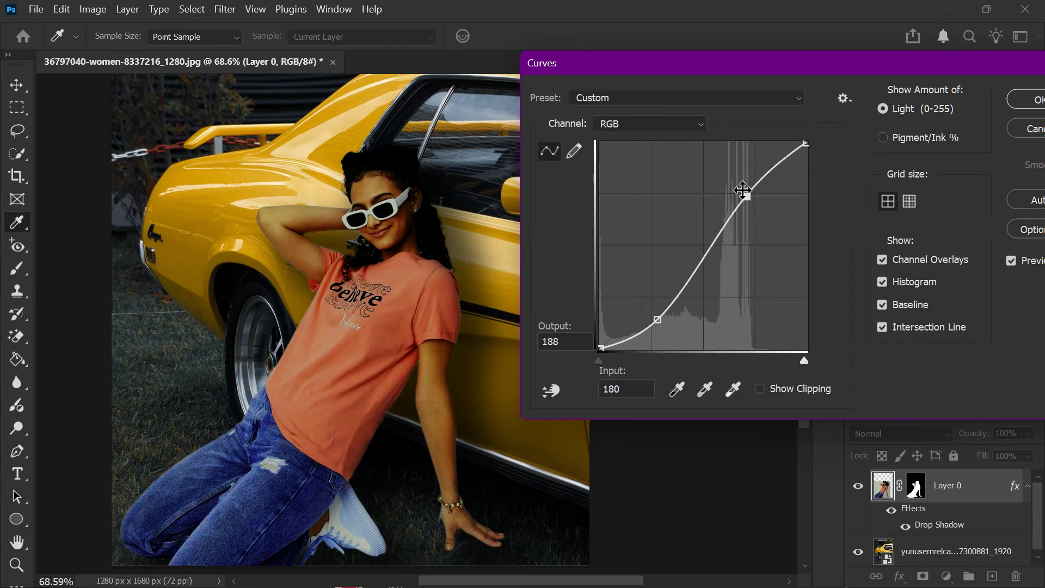
click(1027, 100)
key(b)
click(93, 9)
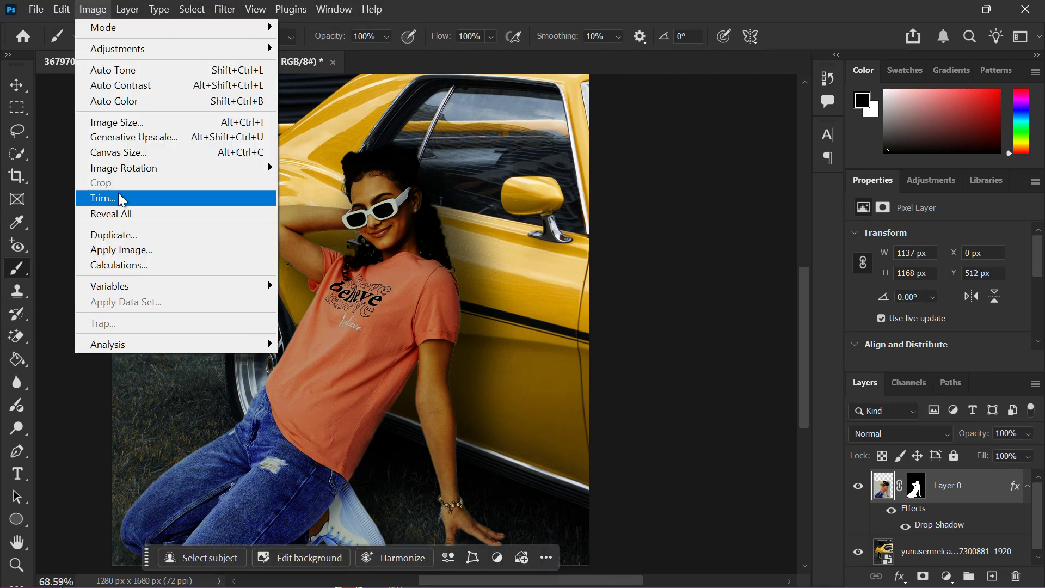
mouse_move(261, 55)
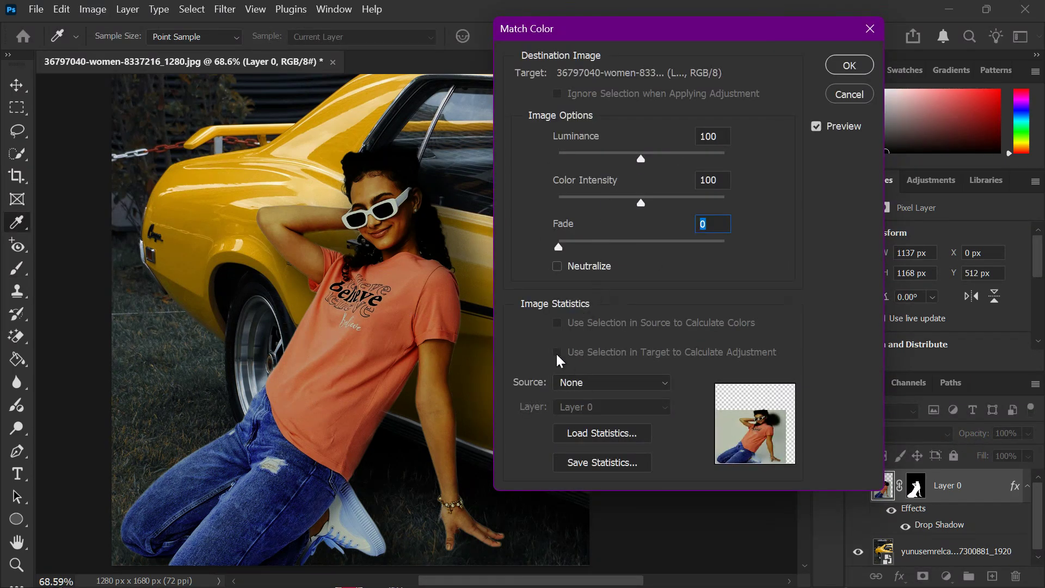
drag(566, 240, 502, 250)
click(850, 94)
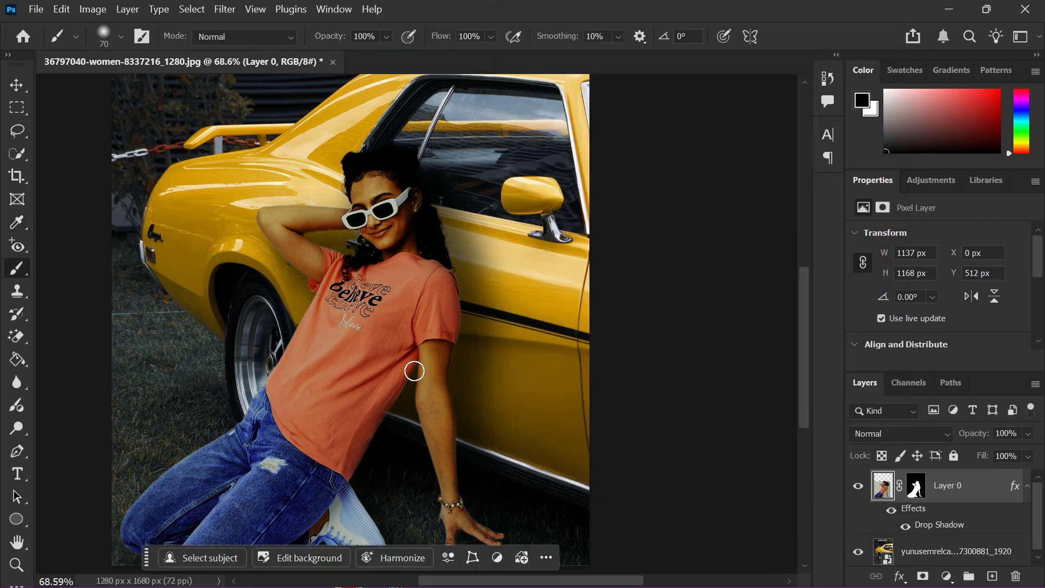
scroll(411, 369, down, 2)
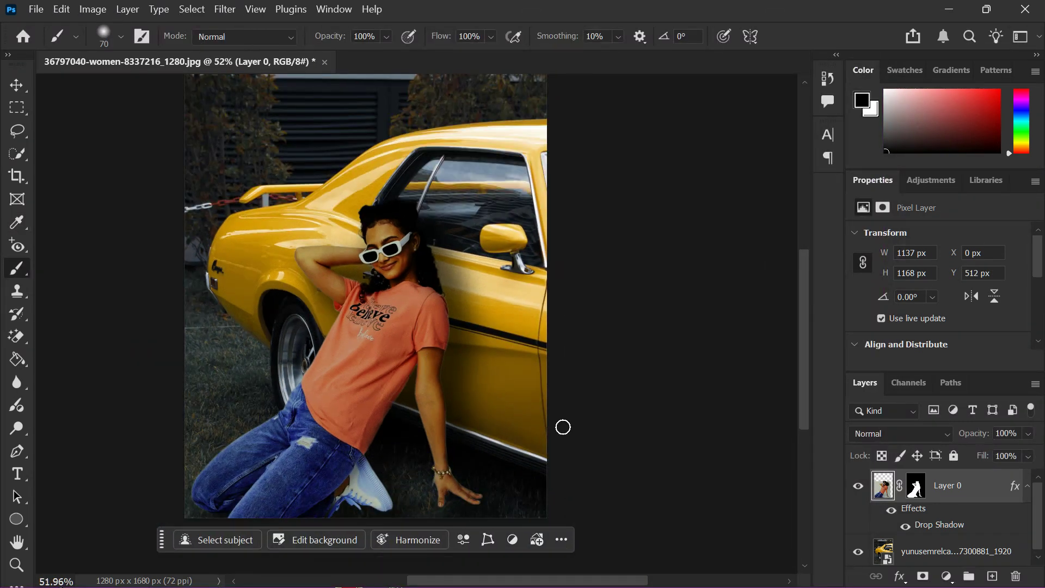
click(1028, 486)
key(v)
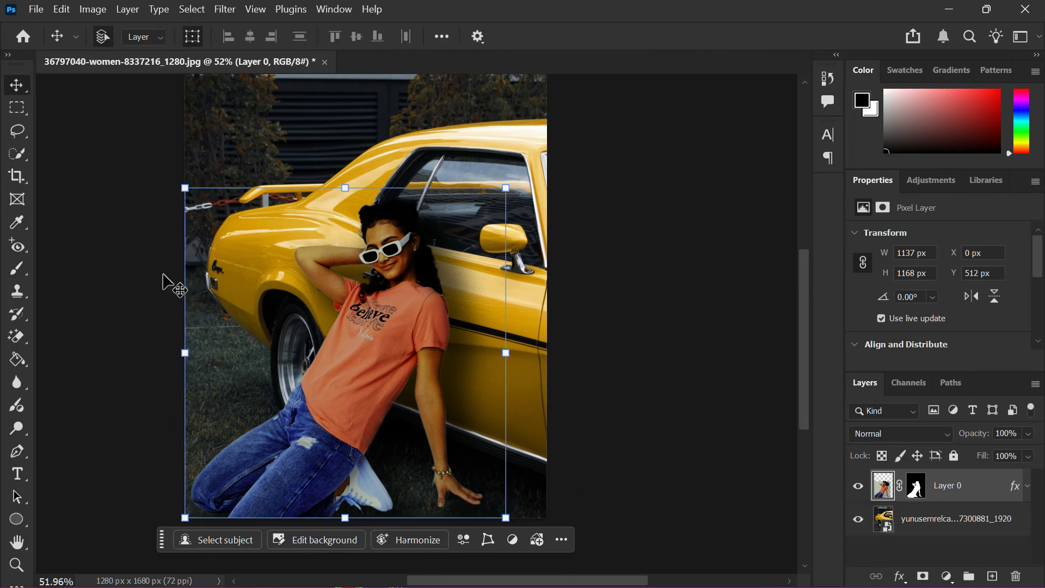
click(189, 297)
click(101, 311)
scroll(162, 311, up, 1)
scroll(163, 311, up, 2)
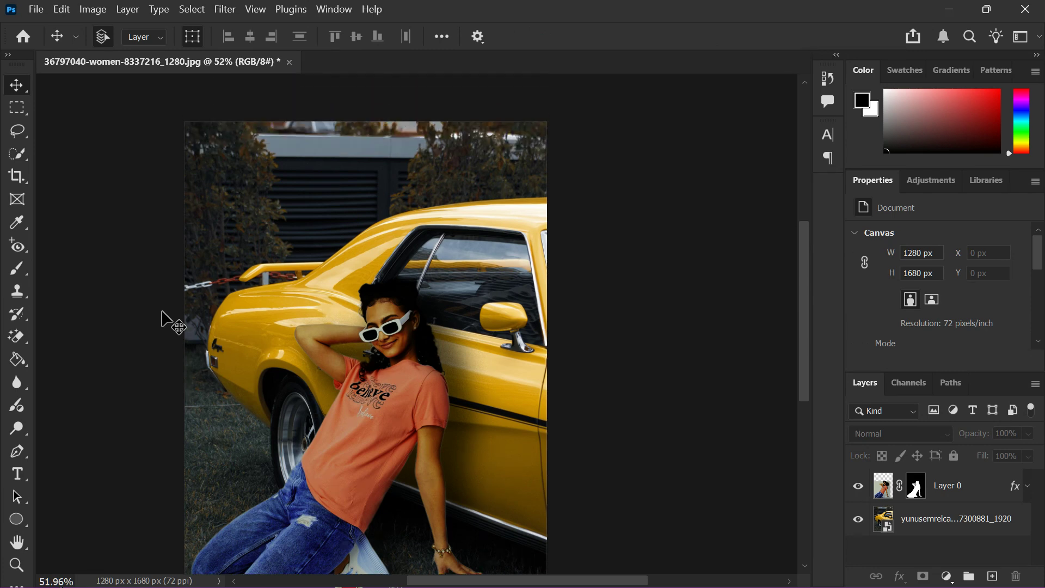
click(859, 485)
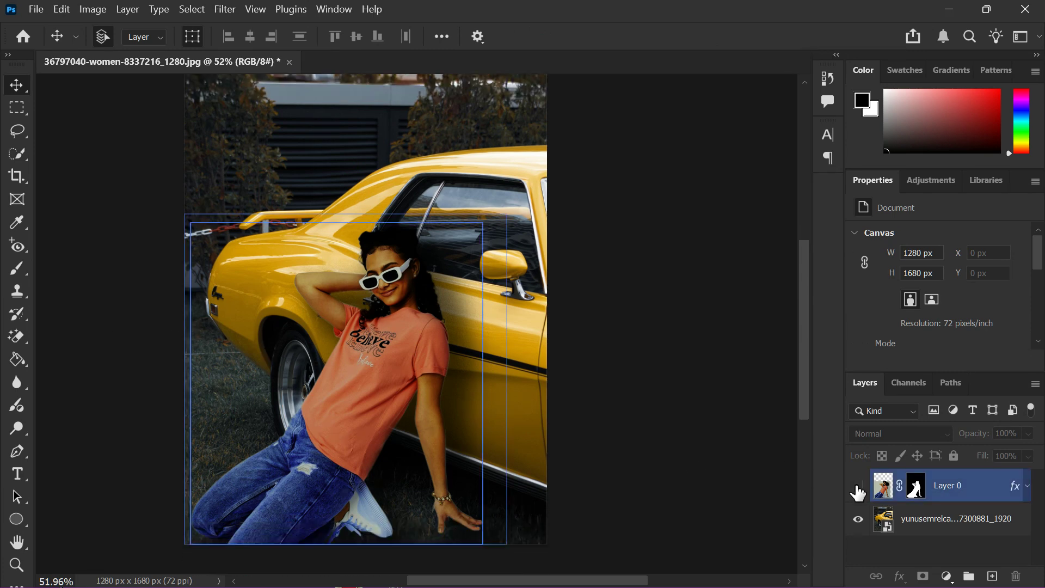
click(858, 486)
click(859, 486)
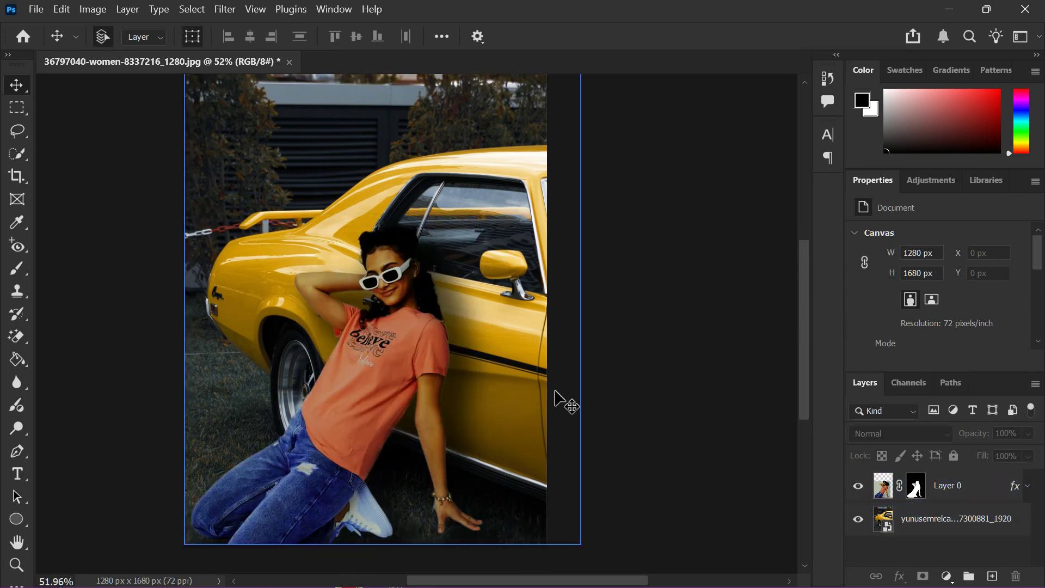
click(1028, 486)
click(906, 526)
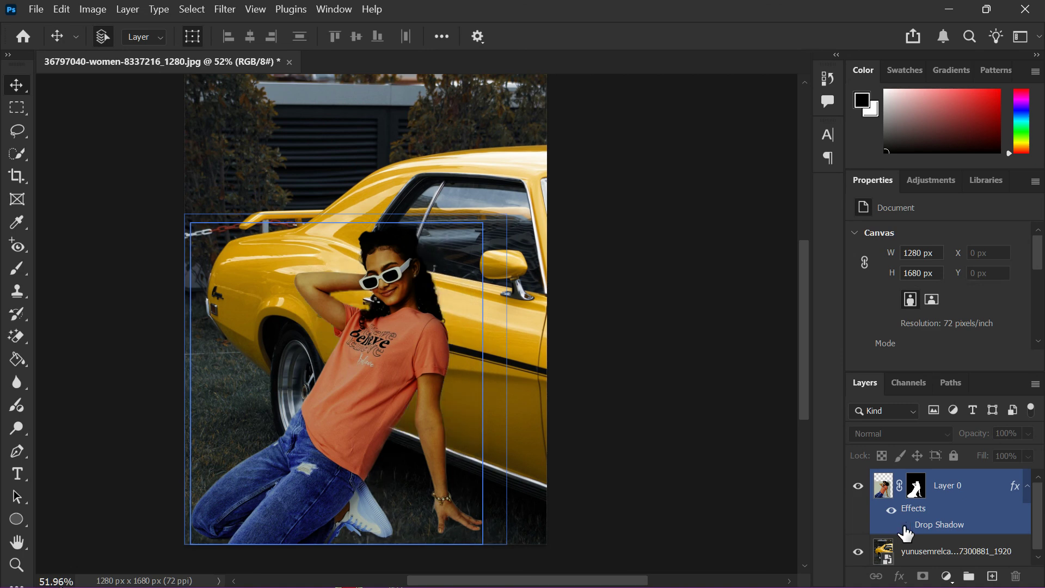
click(905, 526)
click(905, 527)
click(906, 527)
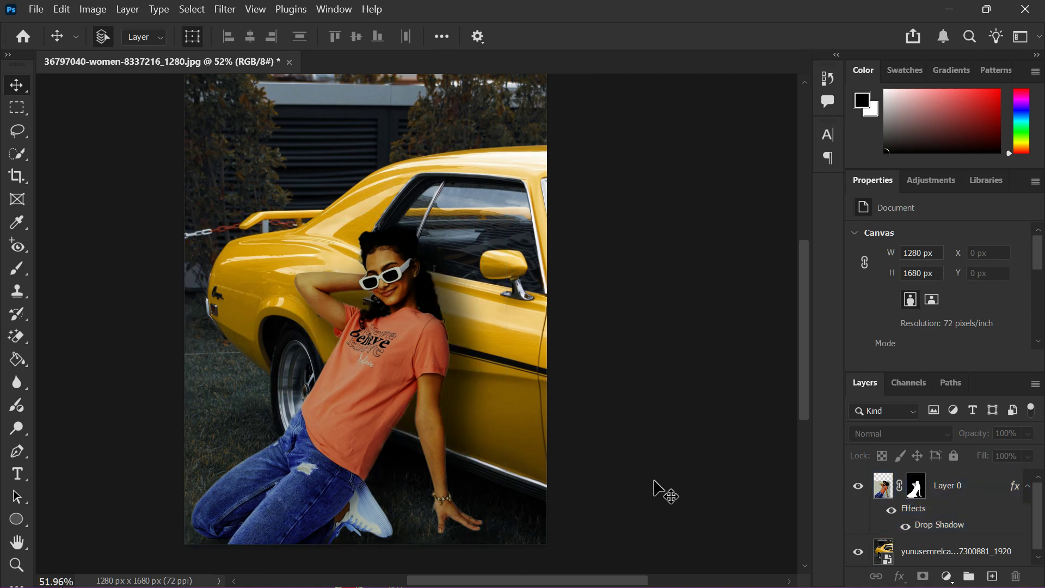
scroll(136, 355, up, 2)
scroll(136, 355, down, 1)
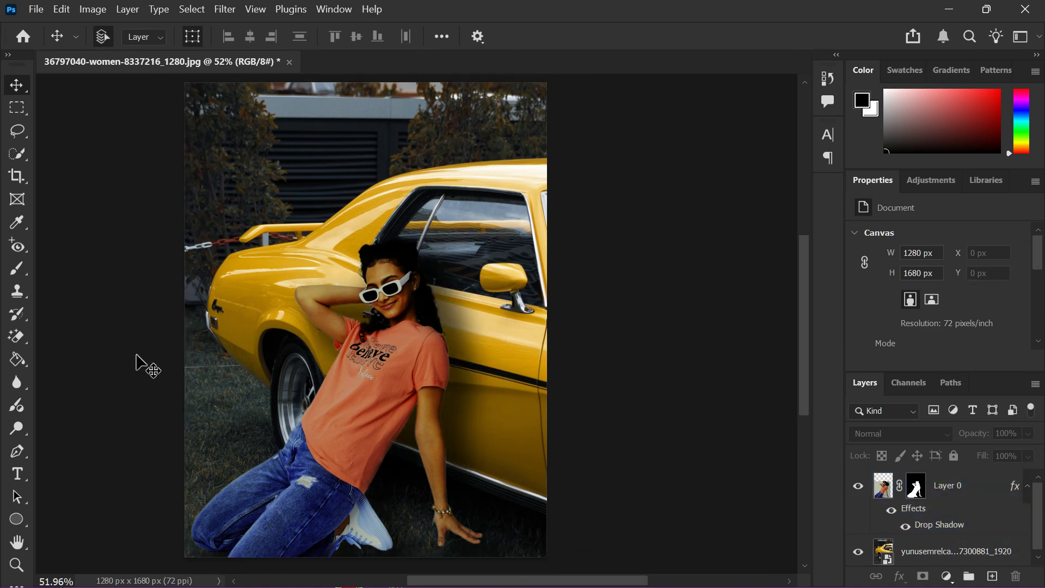
scroll(136, 355, left, 3)
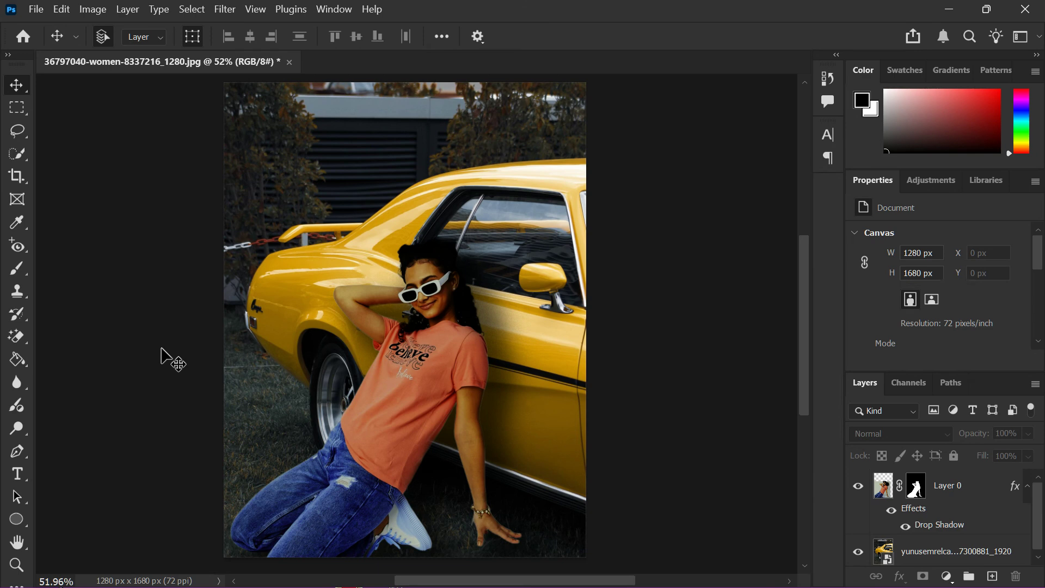
scroll(162, 351, up, 4)
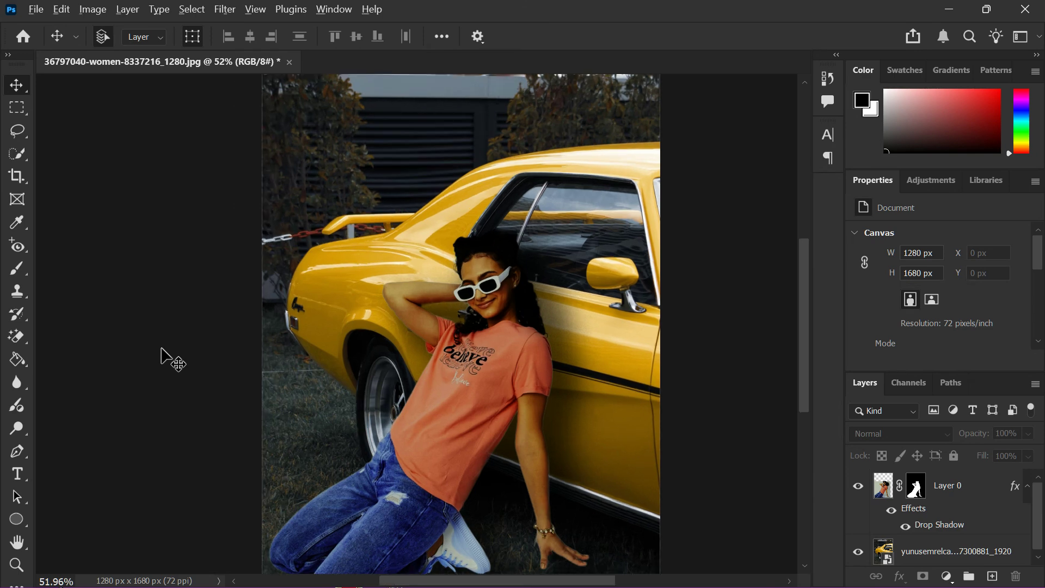
scroll(161, 349, down, 4)
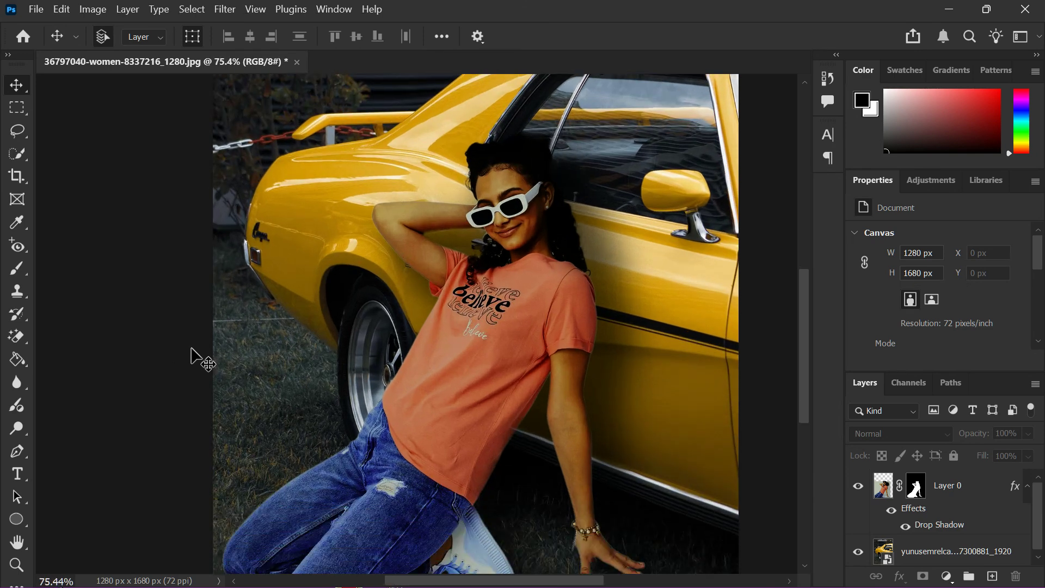